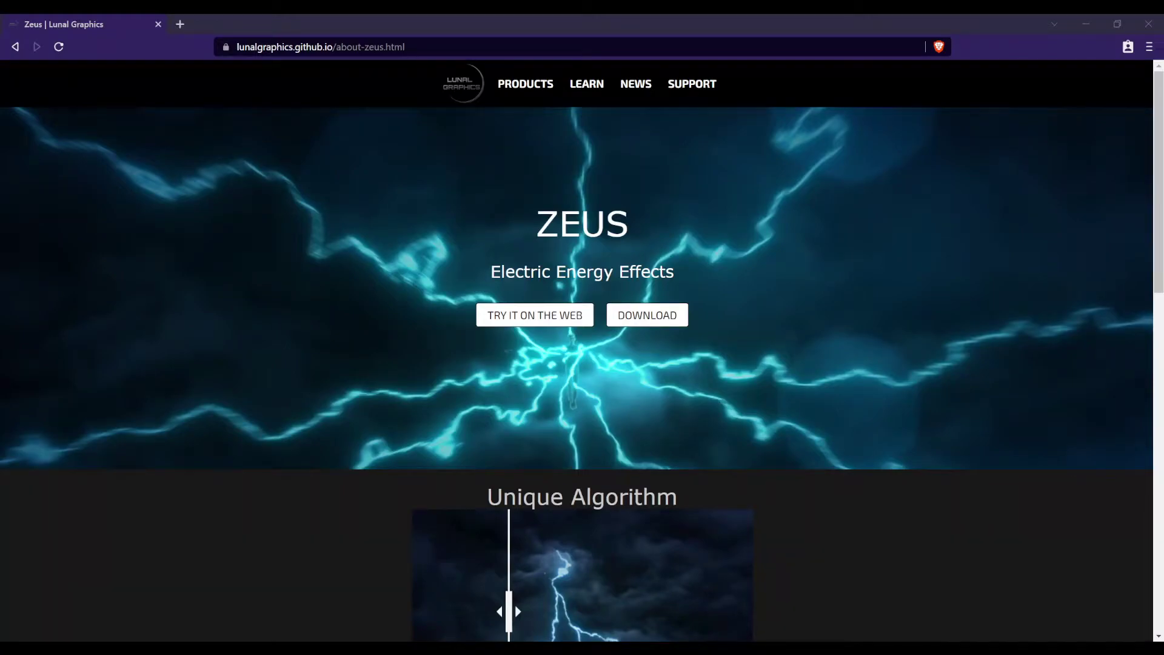
Step: Open the web version of Zeus from its product page
click(1027, 611)
click(326, 538)
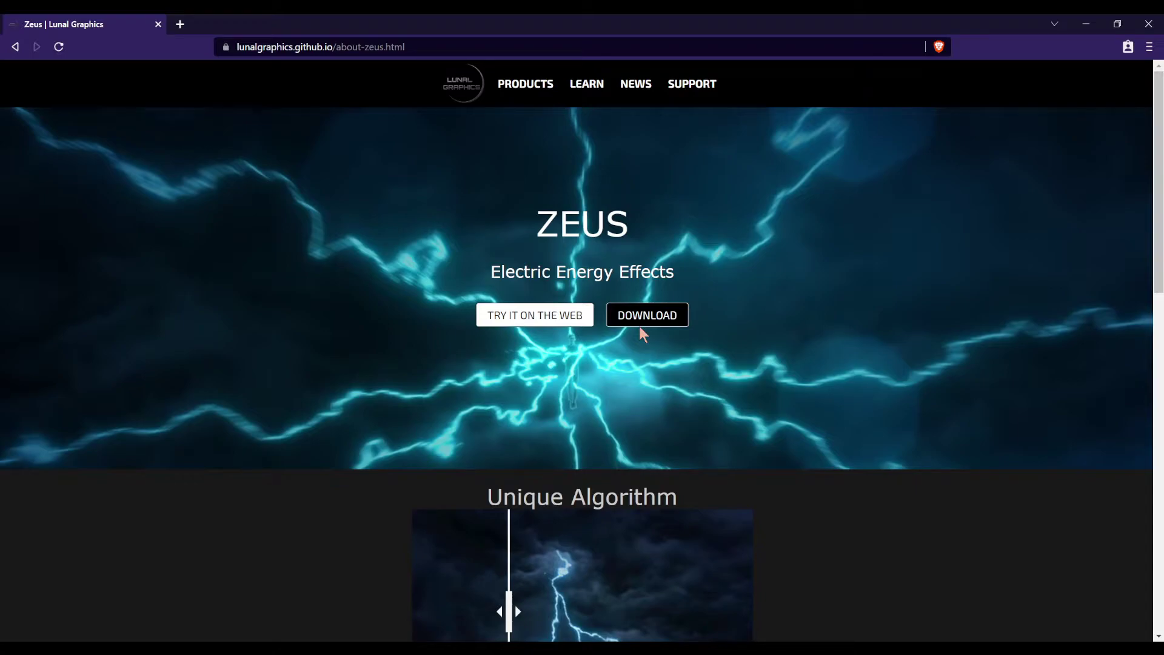
click(581, 323)
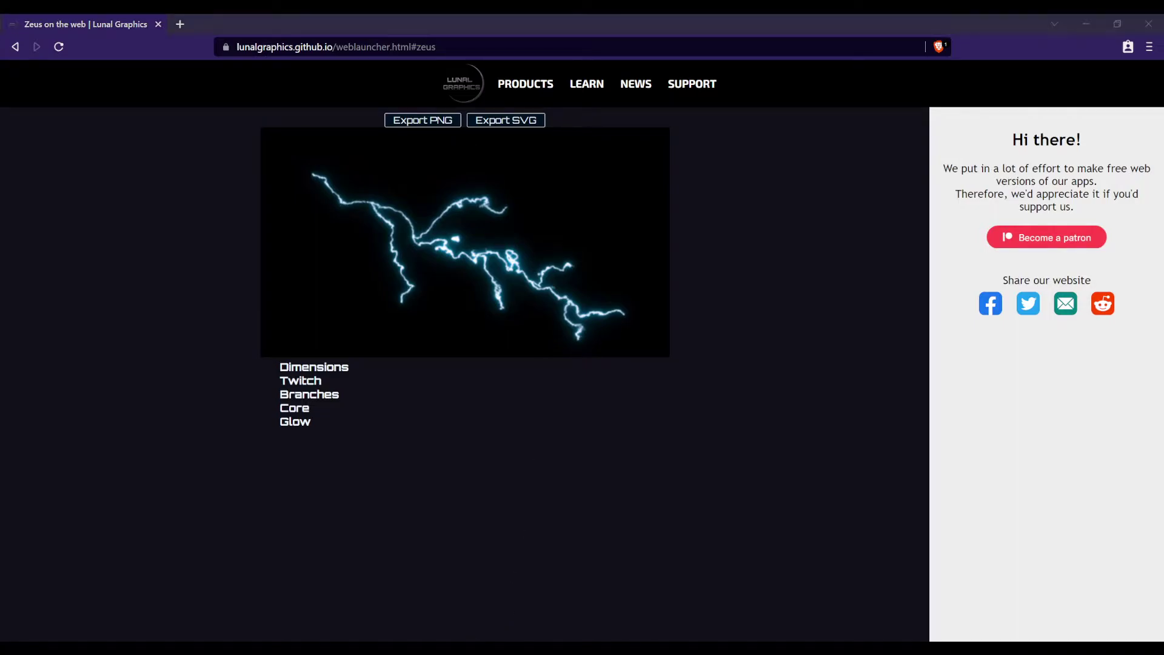
click(162, 356)
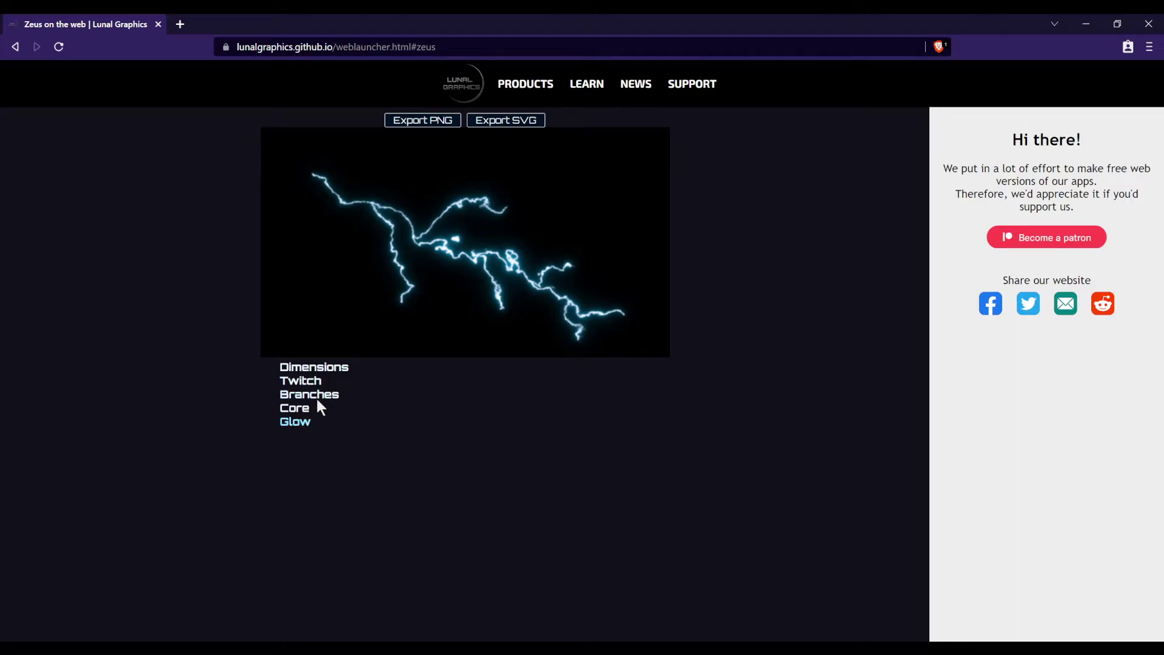
Step: Expand the Dimensions settings and leave the Twitch settings collapsed
click(327, 371)
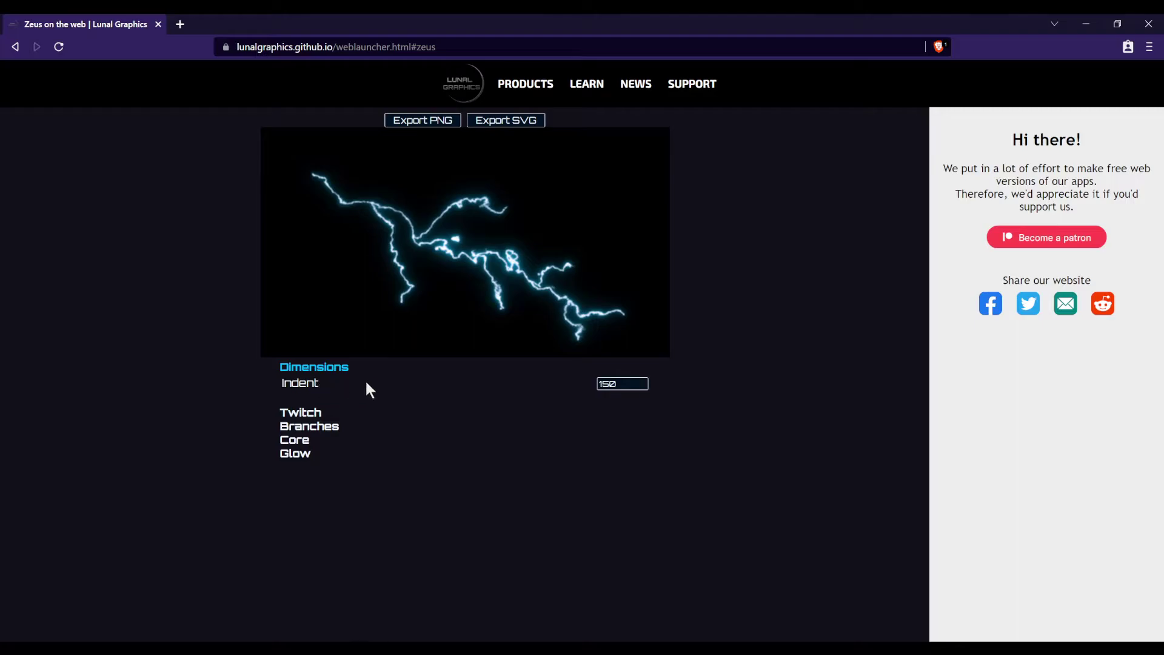
click(310, 415)
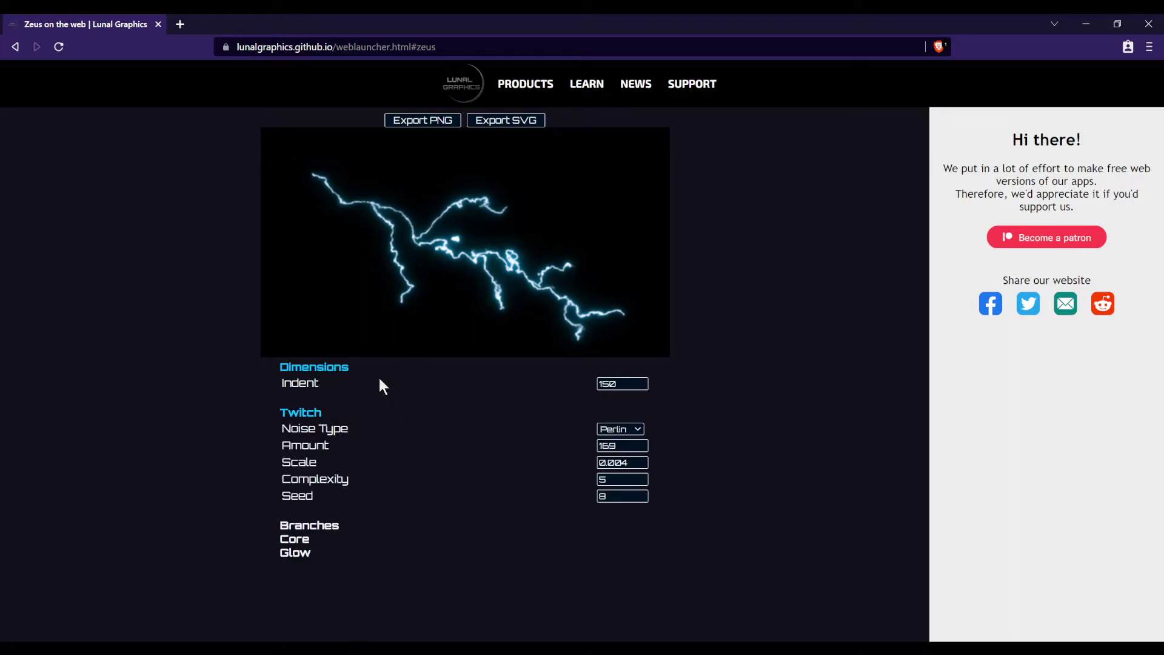
click(306, 413)
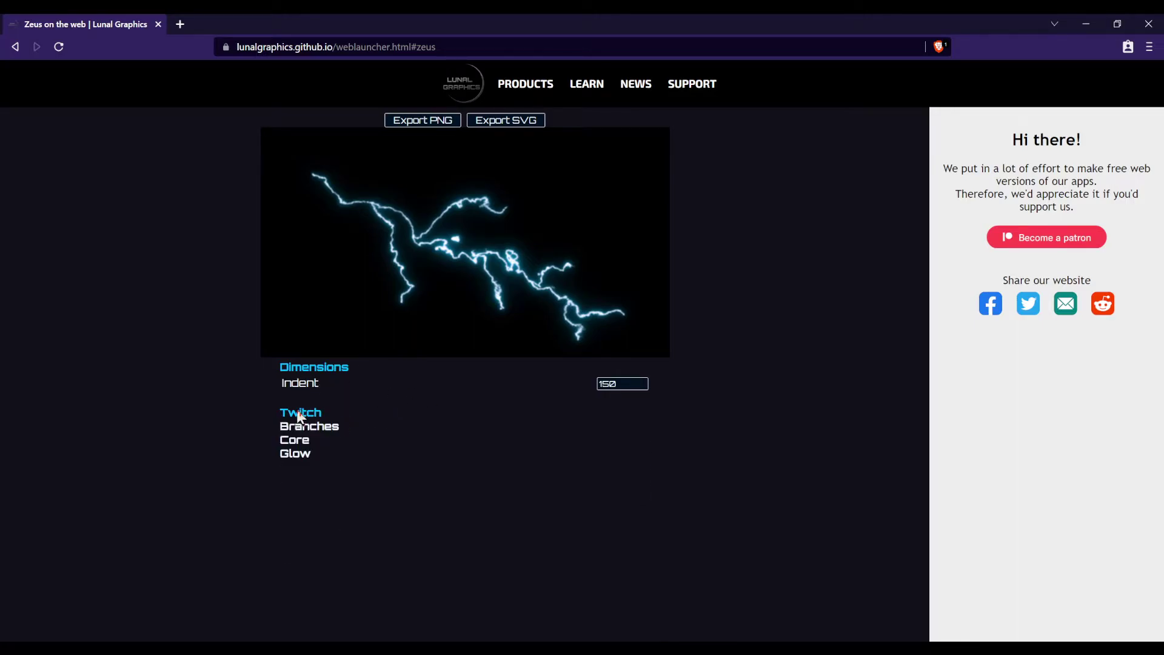
click(317, 382)
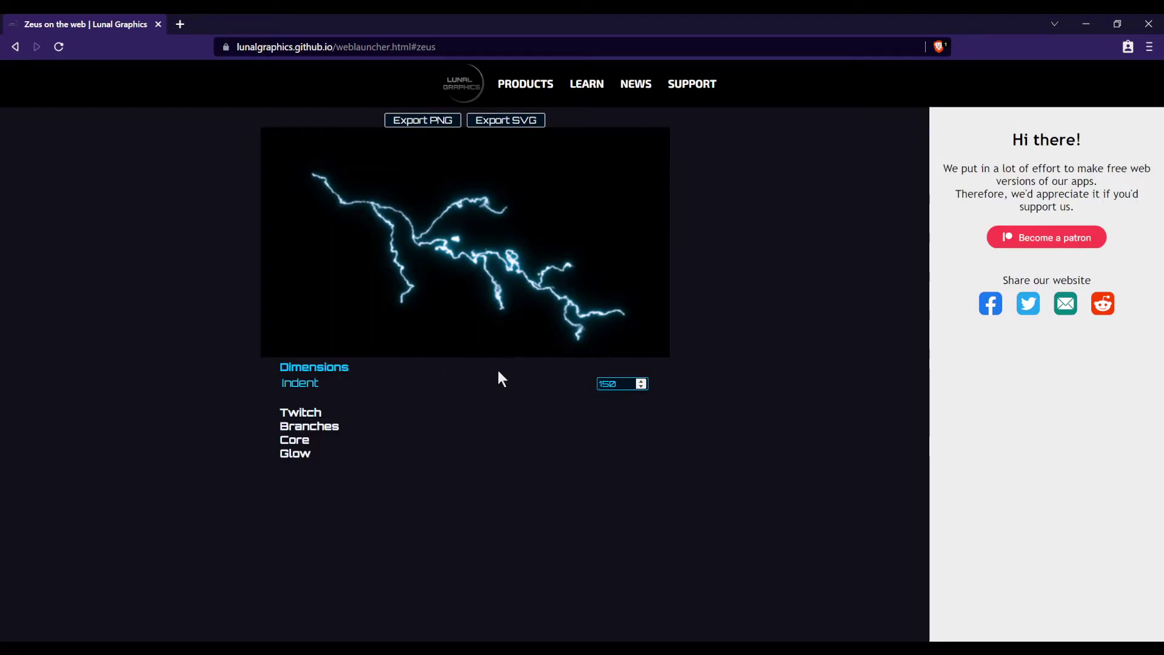
Step: Lower the lightning's Indent gradually to 89
scroll(643, 386, down, 12)
scroll(643, 386, down, 16)
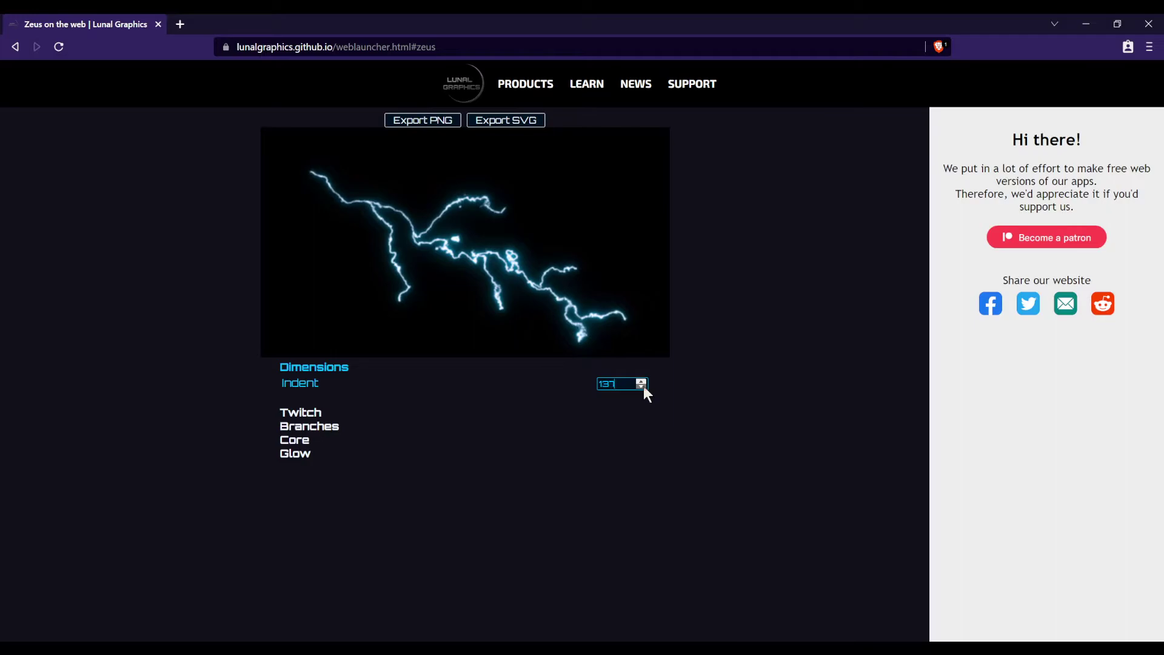
scroll(643, 386, down, 18)
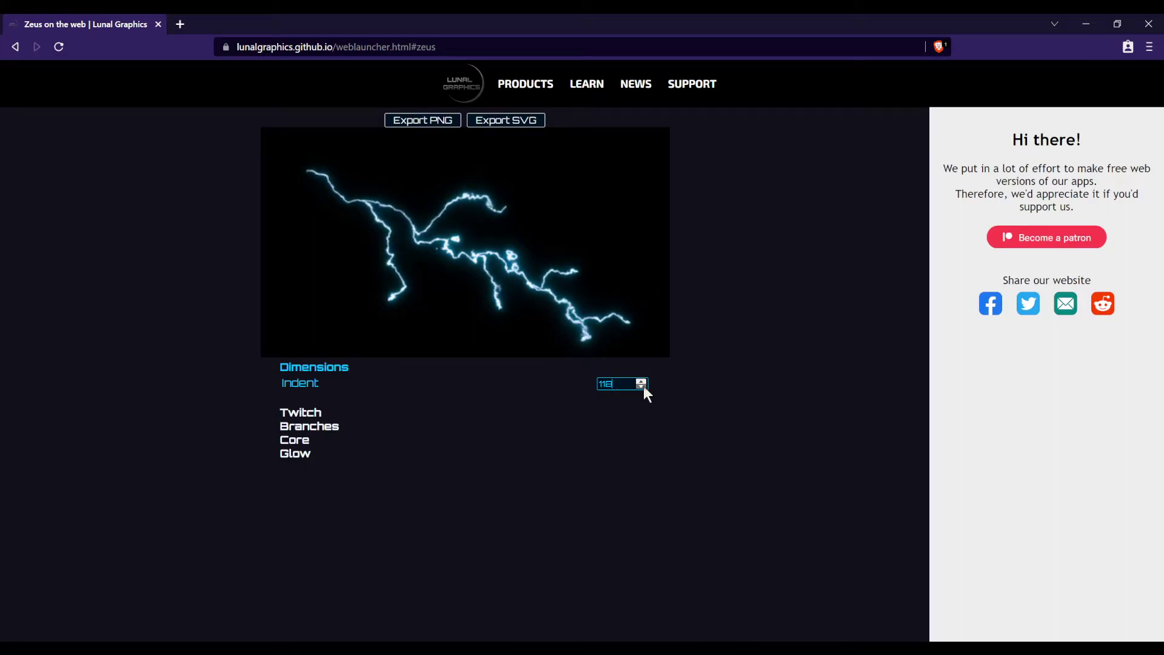
scroll(643, 386, down, 16)
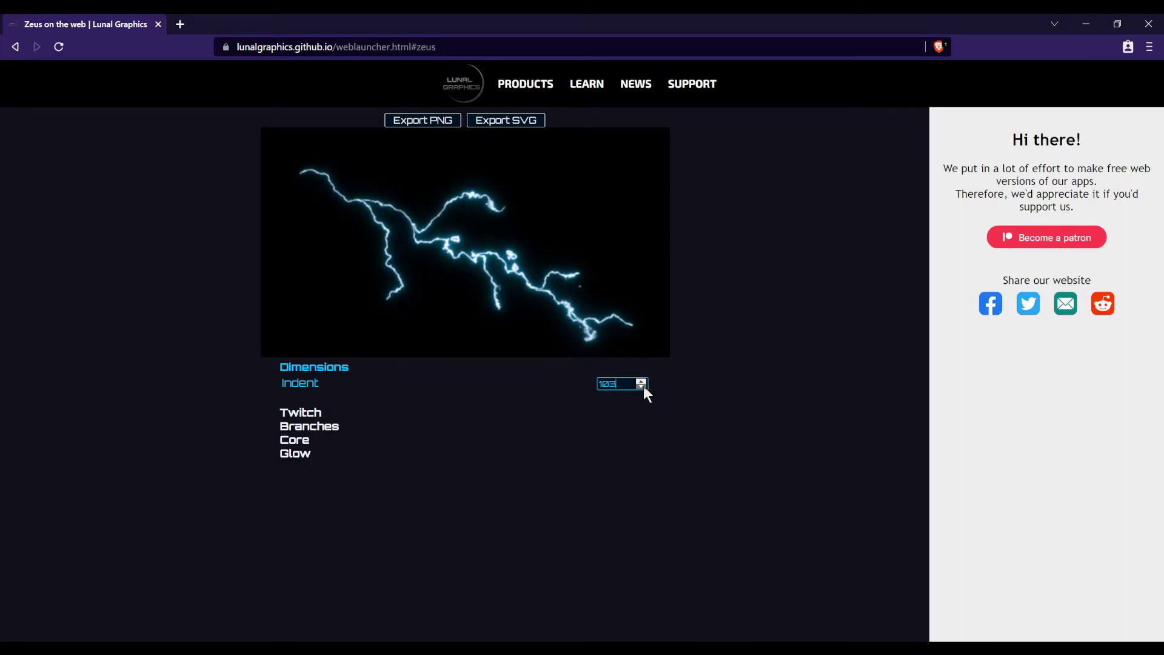
scroll(644, 385, up, 13)
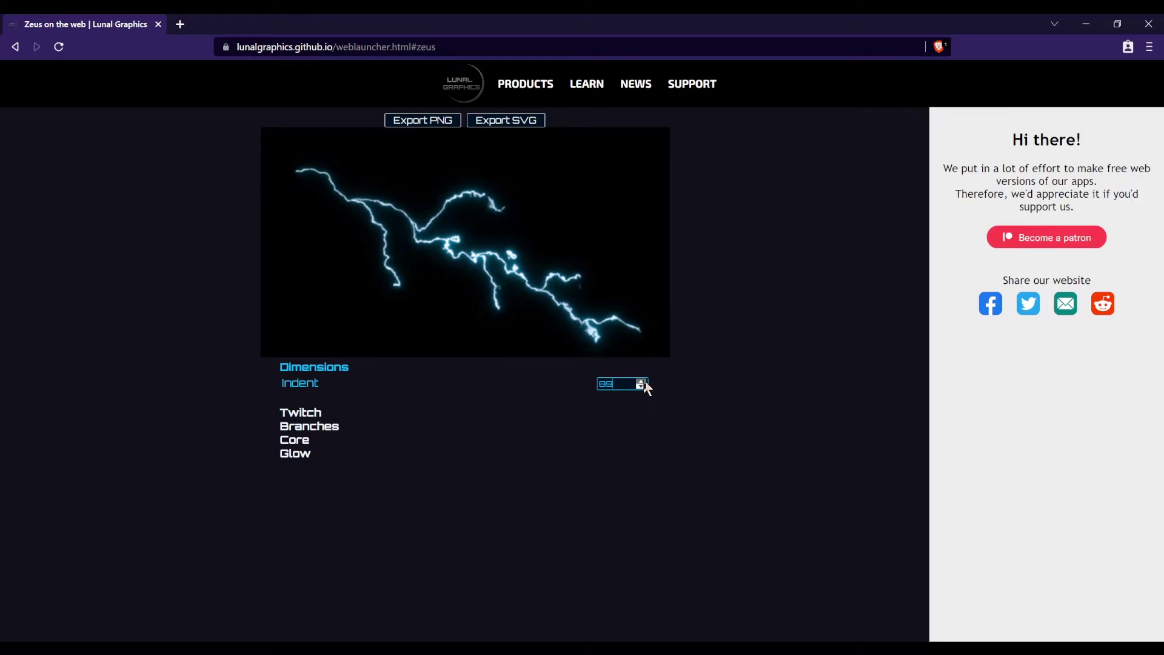
Step: Raise the lightning's Indent gradually to 213
scroll(644, 384, up, 16)
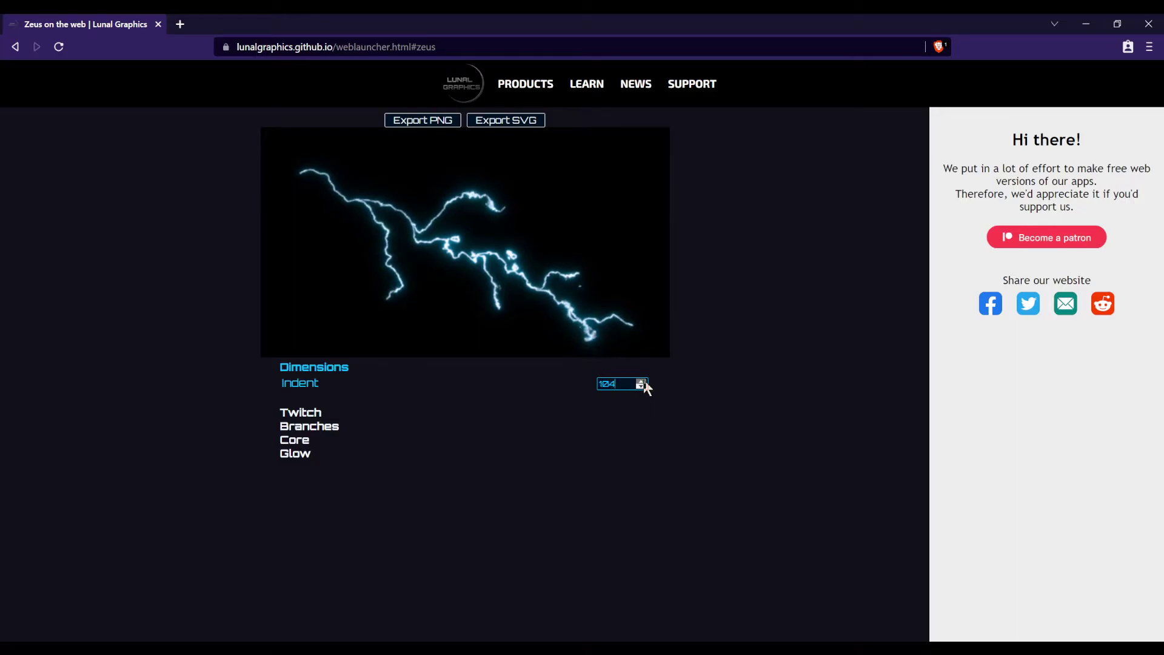
scroll(644, 385, up, 17)
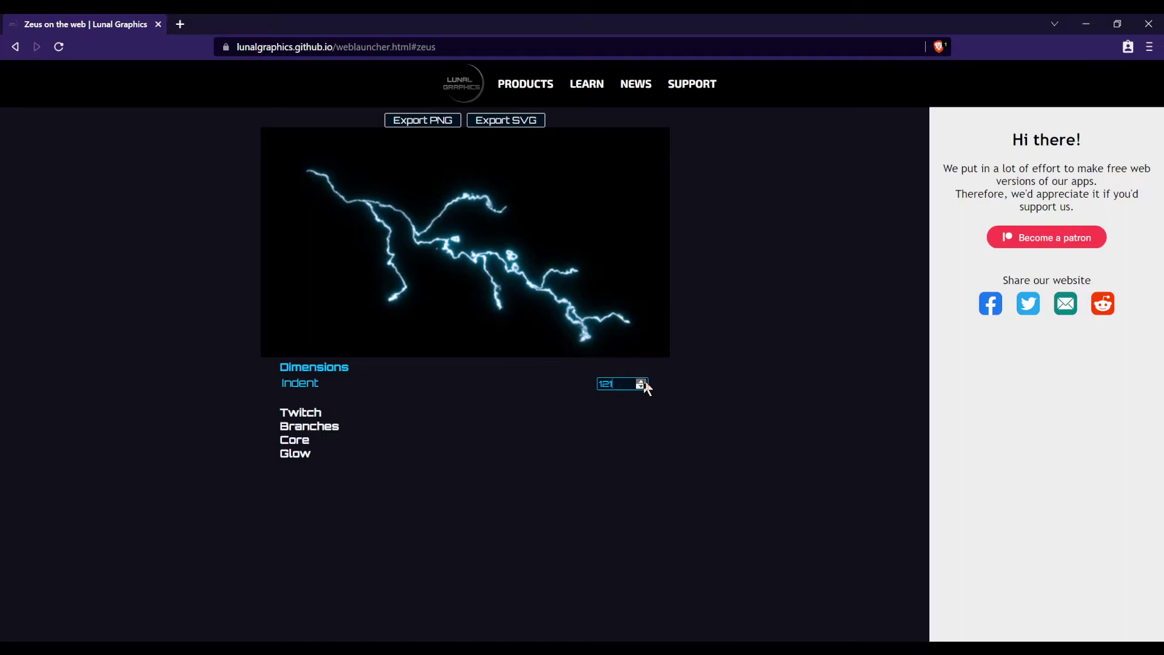
scroll(645, 385, up, 18)
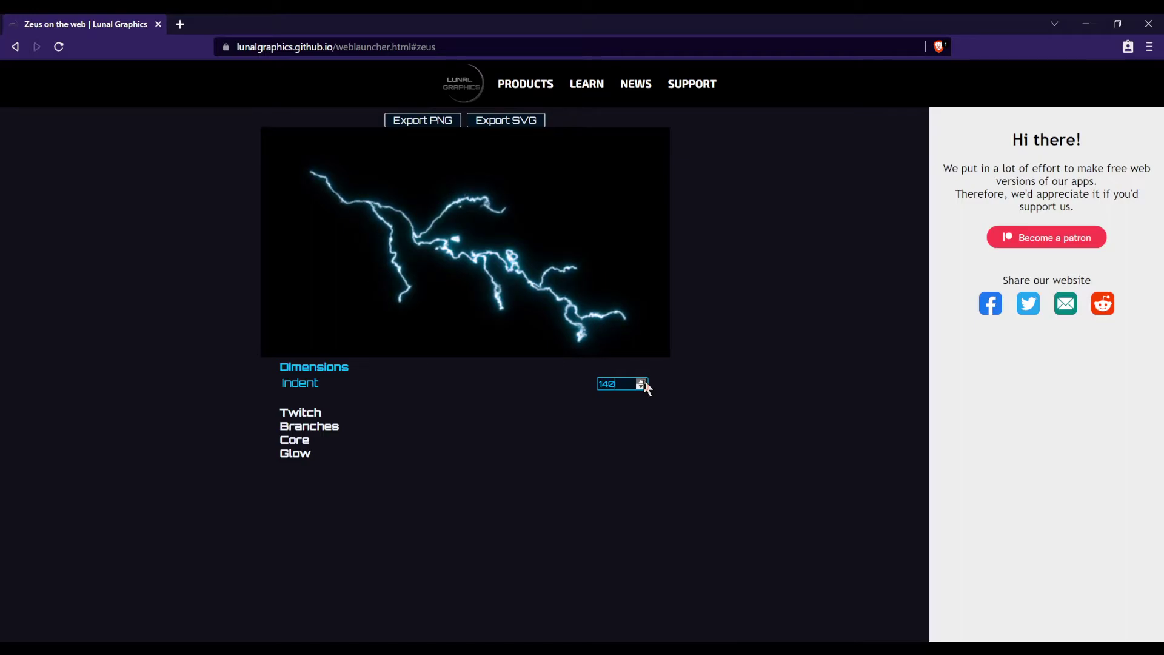
scroll(644, 384, up, 17)
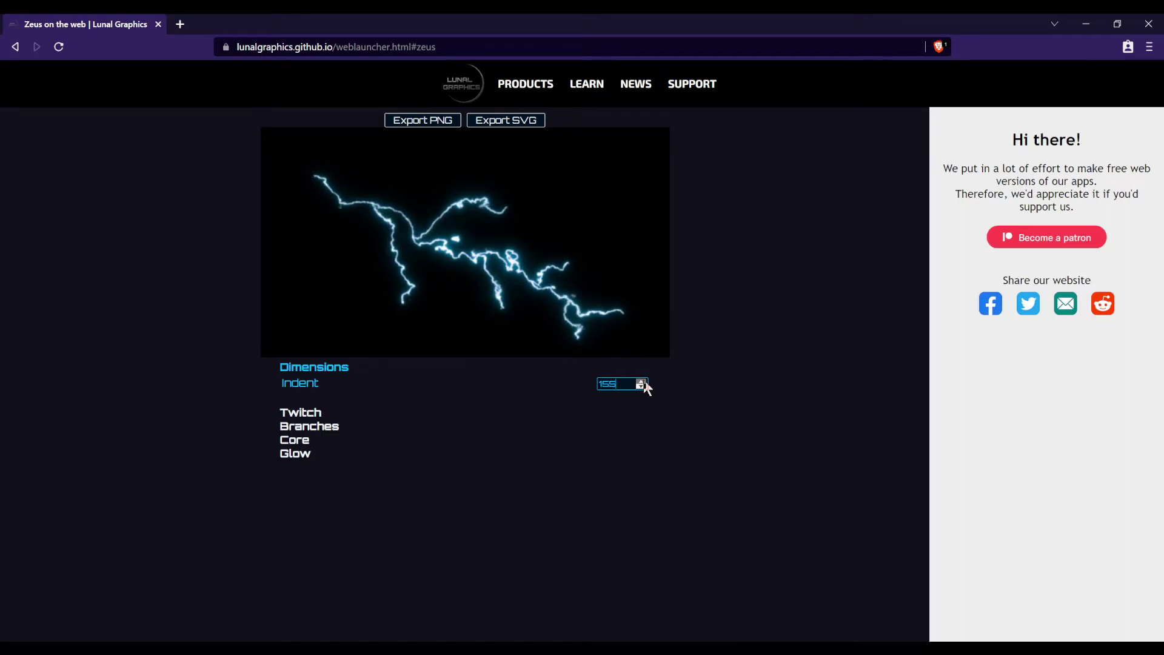
scroll(644, 385, up, 17)
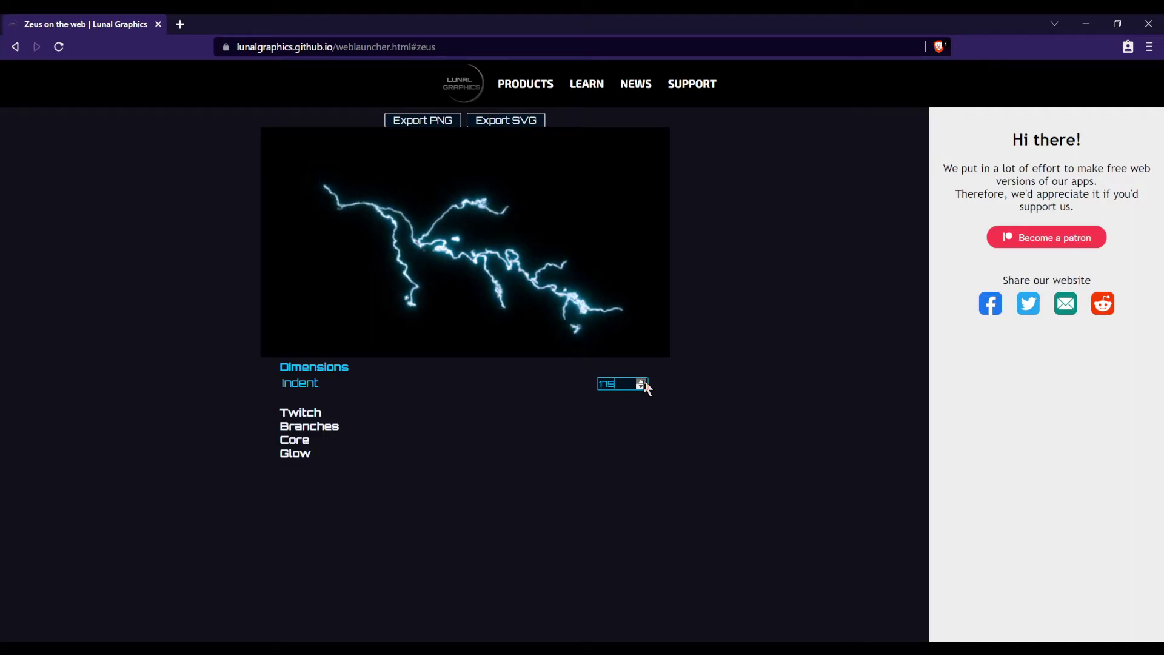
scroll(645, 385, up, 15)
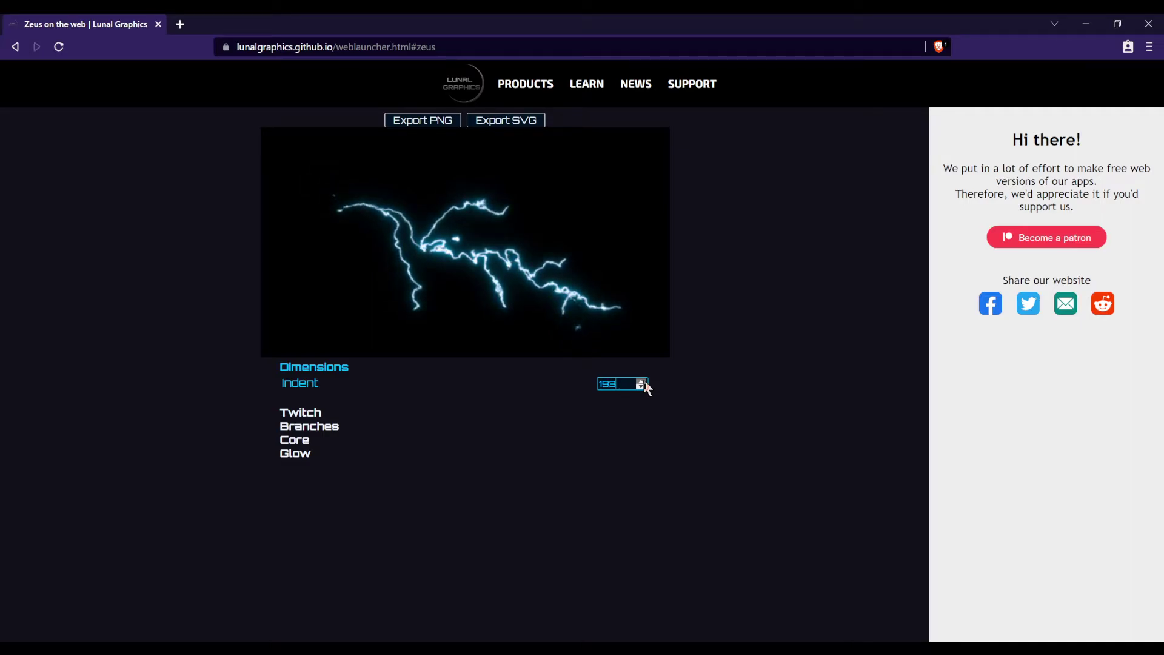
scroll(644, 384, up, 12)
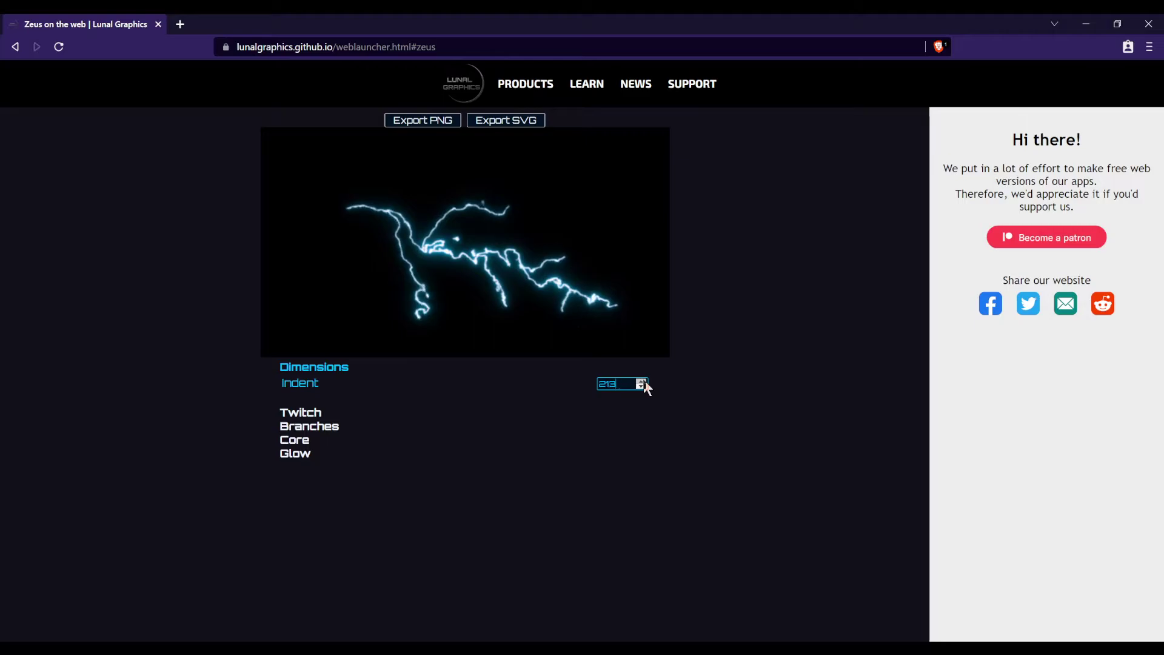
Step: Set the lightning's Indent to 130
double_click(611, 386)
text(130)
click(623, 445)
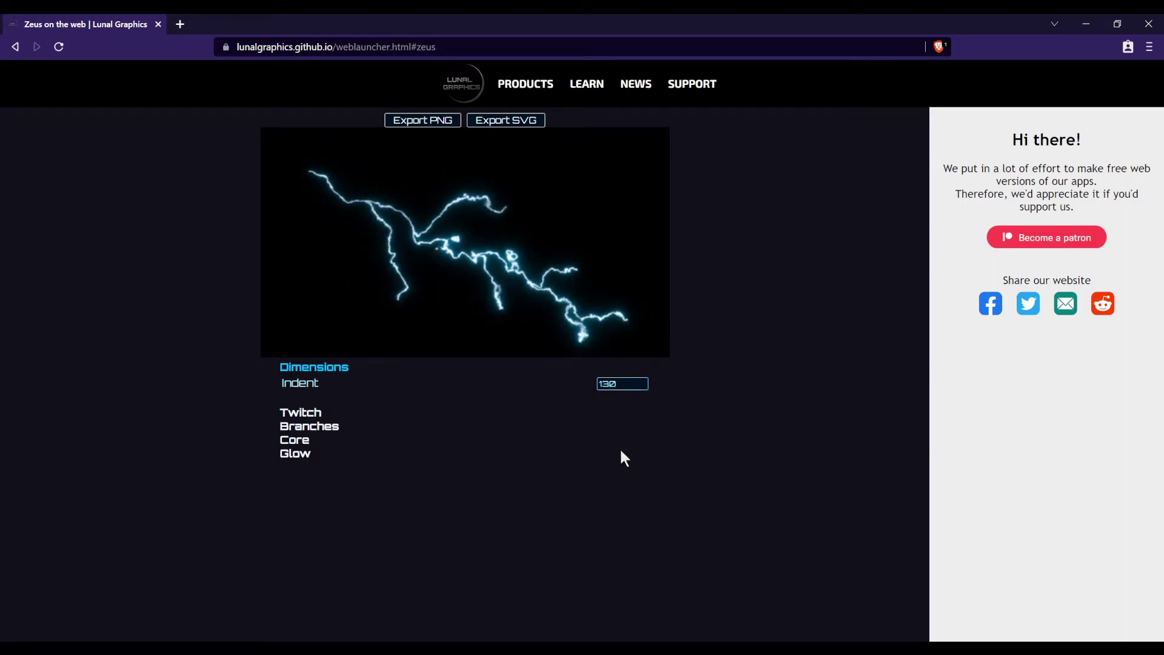
Step: Show the Twitch settings instead of Dimensions, compare the Perlin and Fractal noise types, and finish with Fractal
click(339, 369)
click(316, 382)
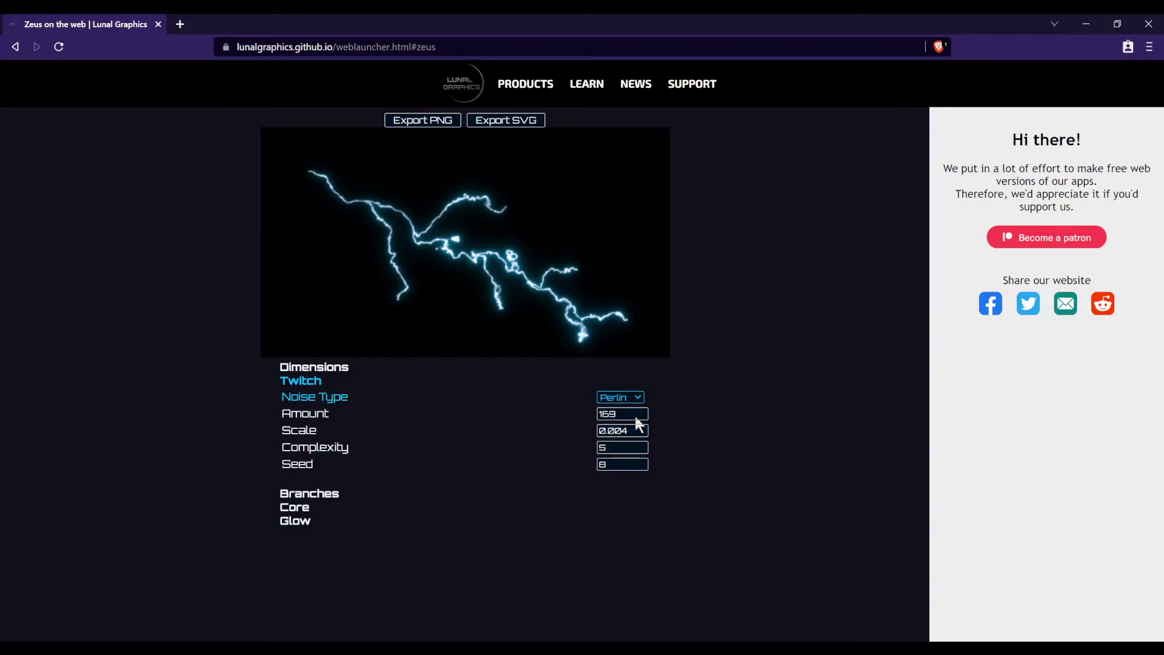
key(Down)
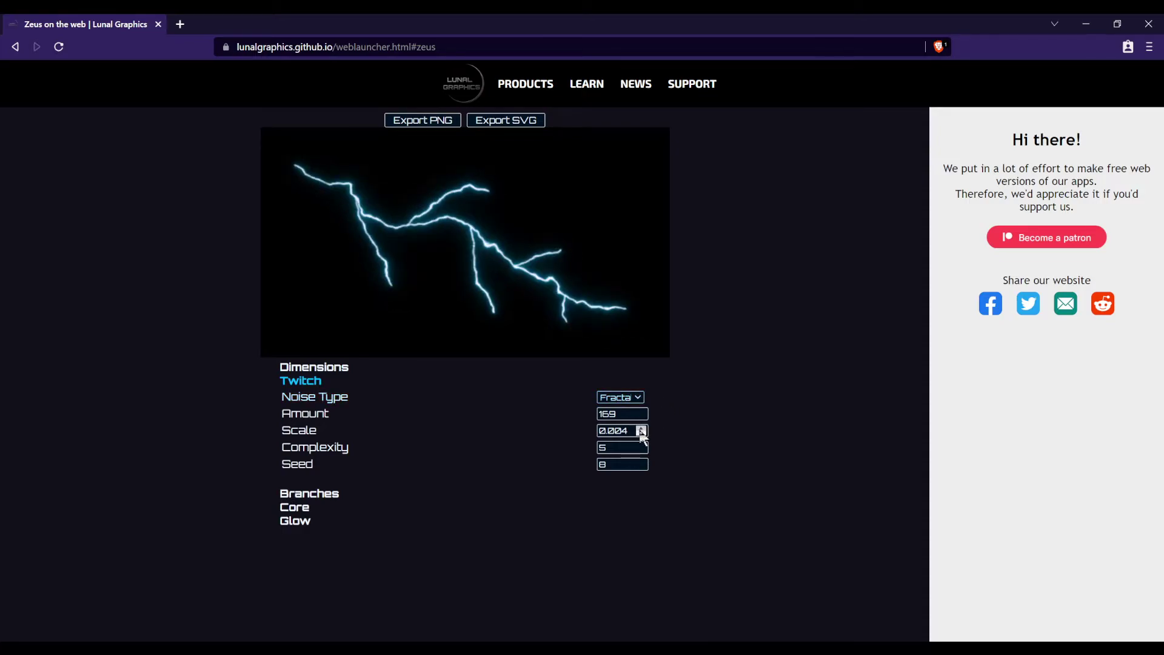
key(Up)
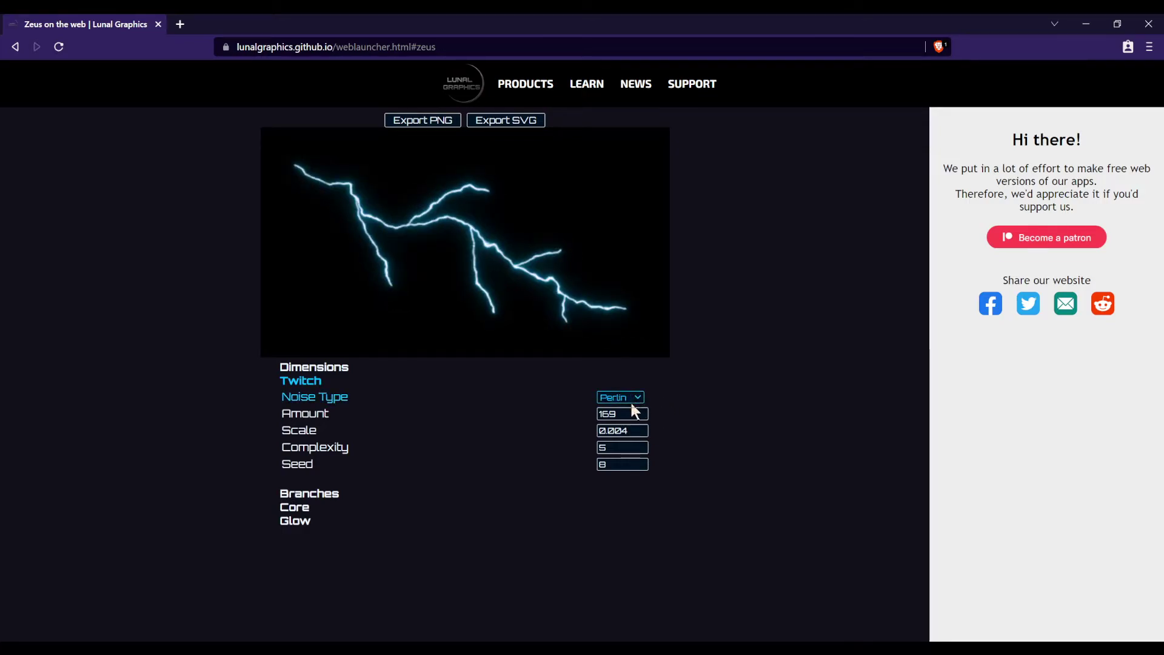
key(Down)
key(Up)
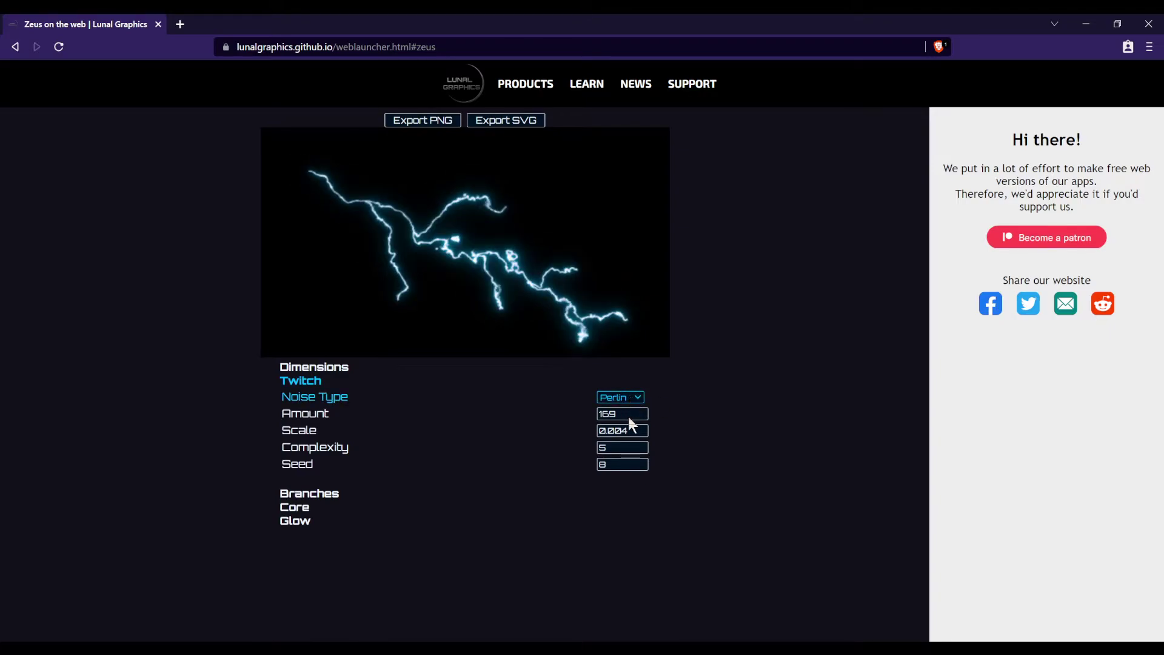
key(Down)
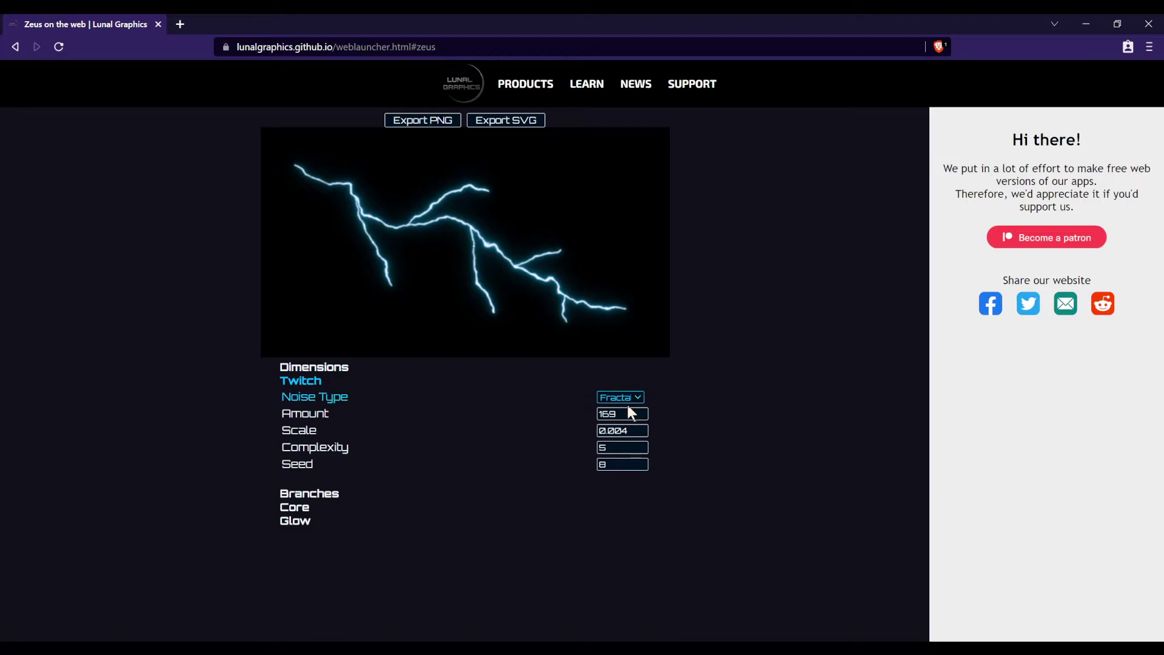
key(Up)
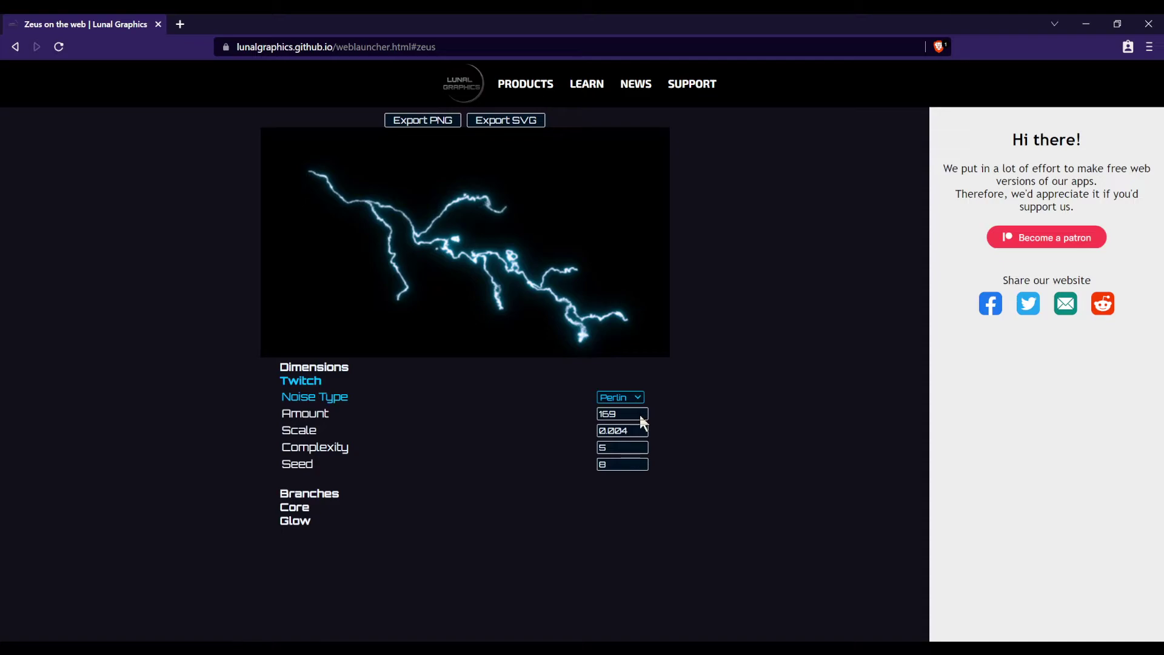
key(Down)
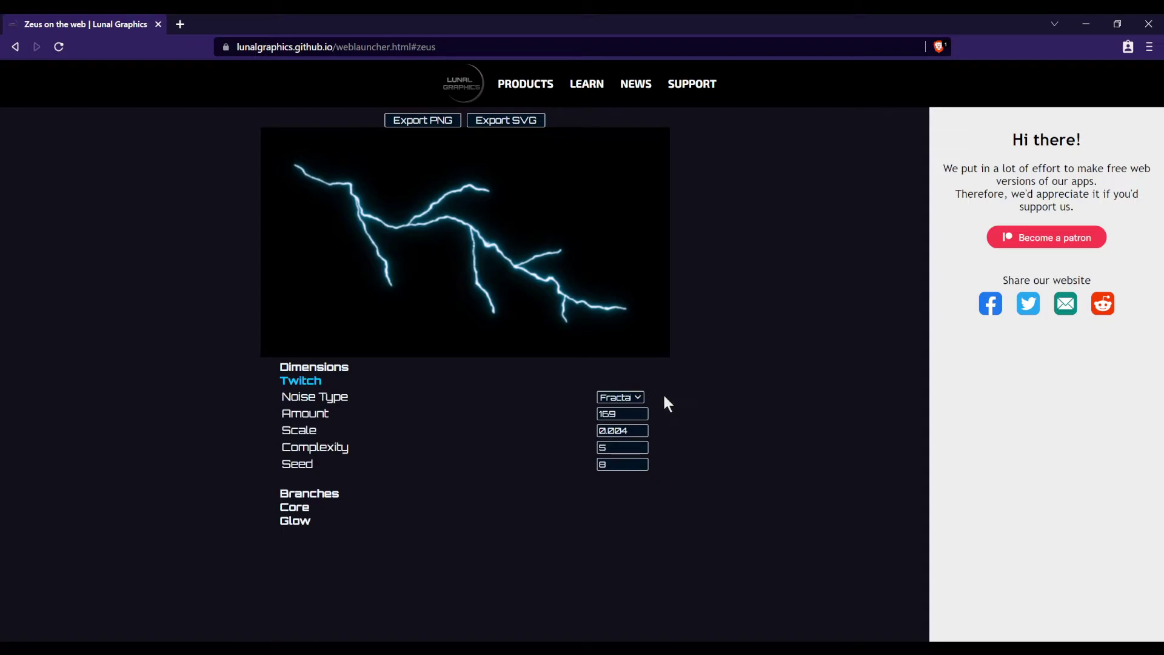
Step: Re-enter 169 as the Twitch Amount and raise it gradually to 237
click(620, 413)
double_click(606, 418)
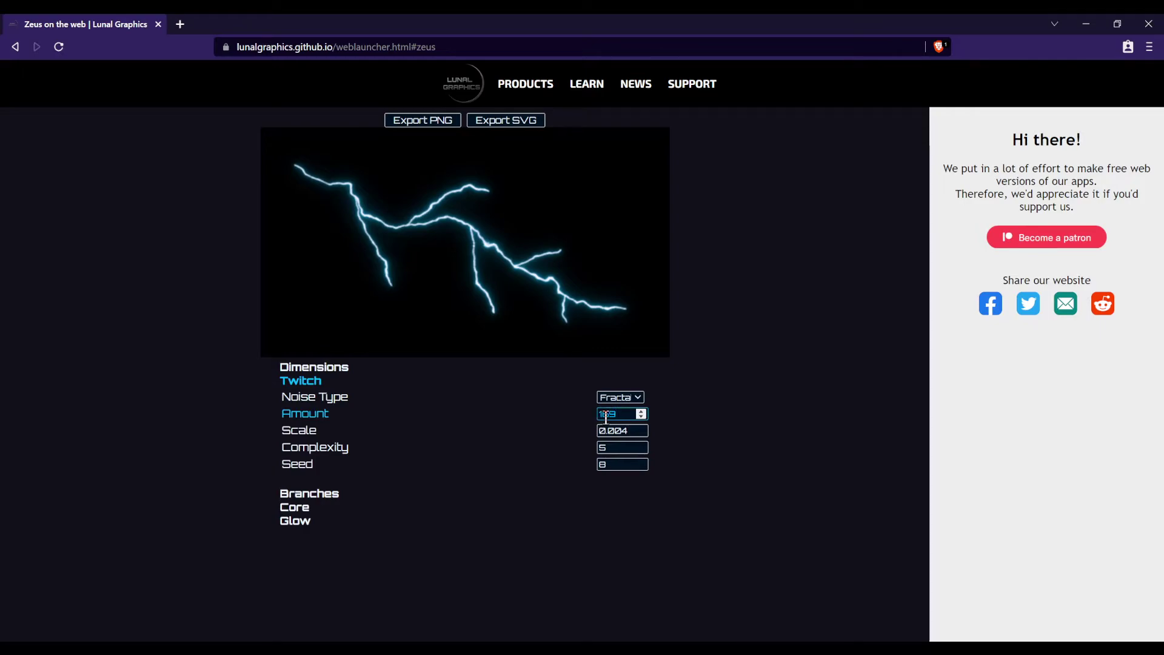
text(169)
click(643, 413)
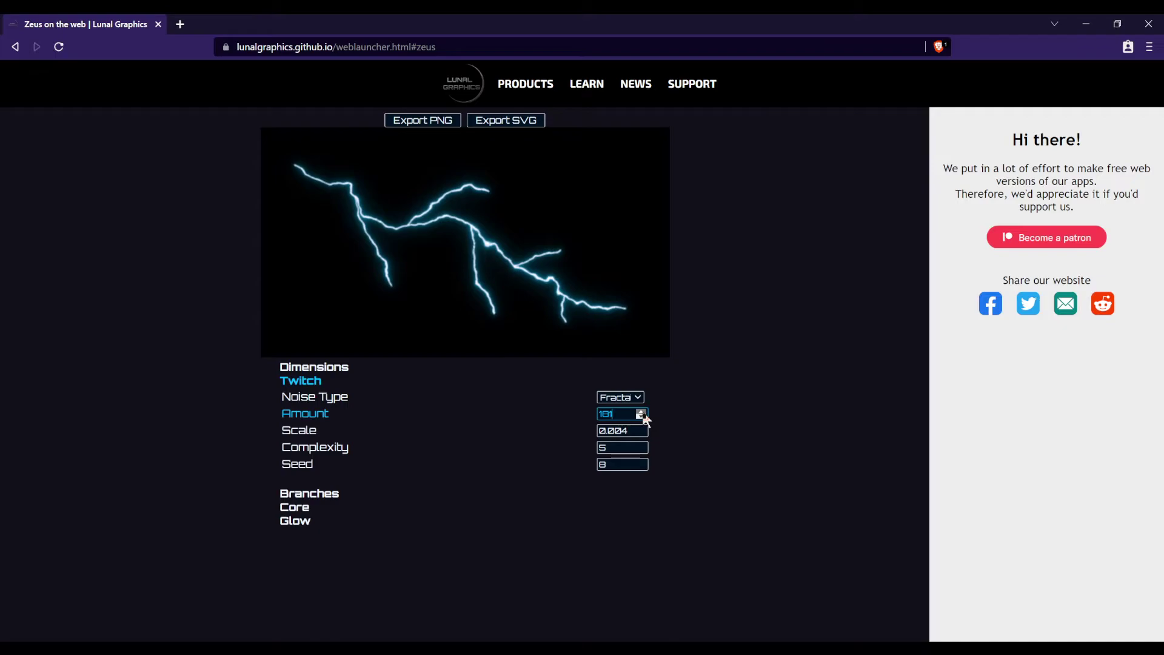
drag(644, 416, 644, 416)
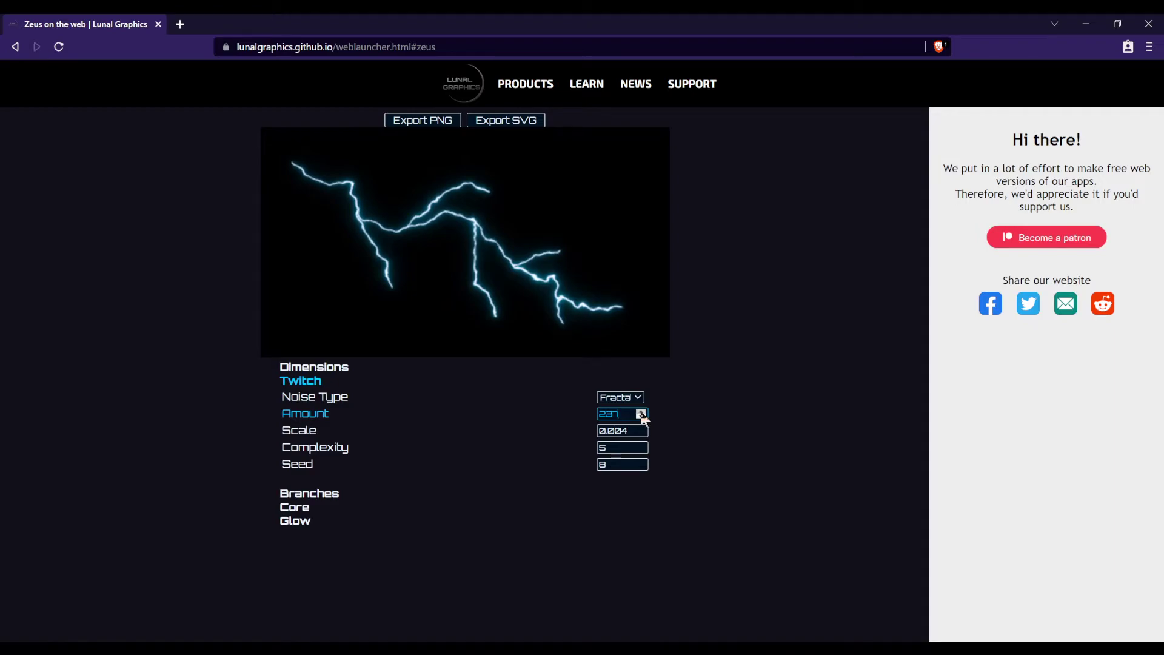
Step: Set the Twitch Amount to 0 so the lightning has no distortion
double_click(605, 414)
text(0)
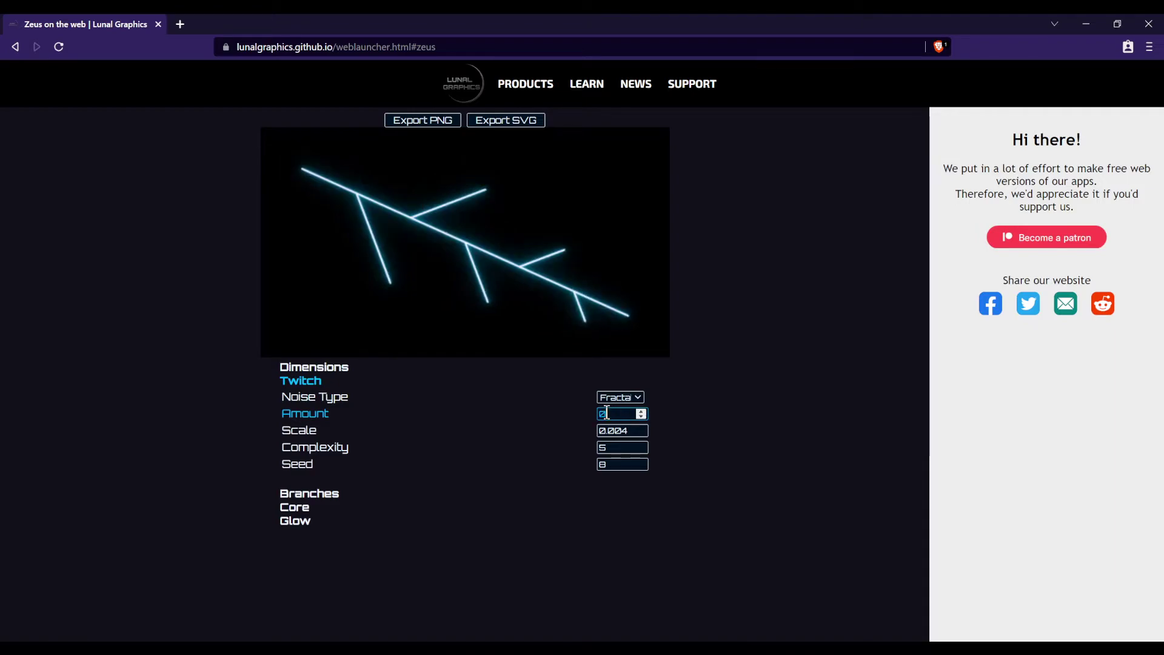
click(526, 323)
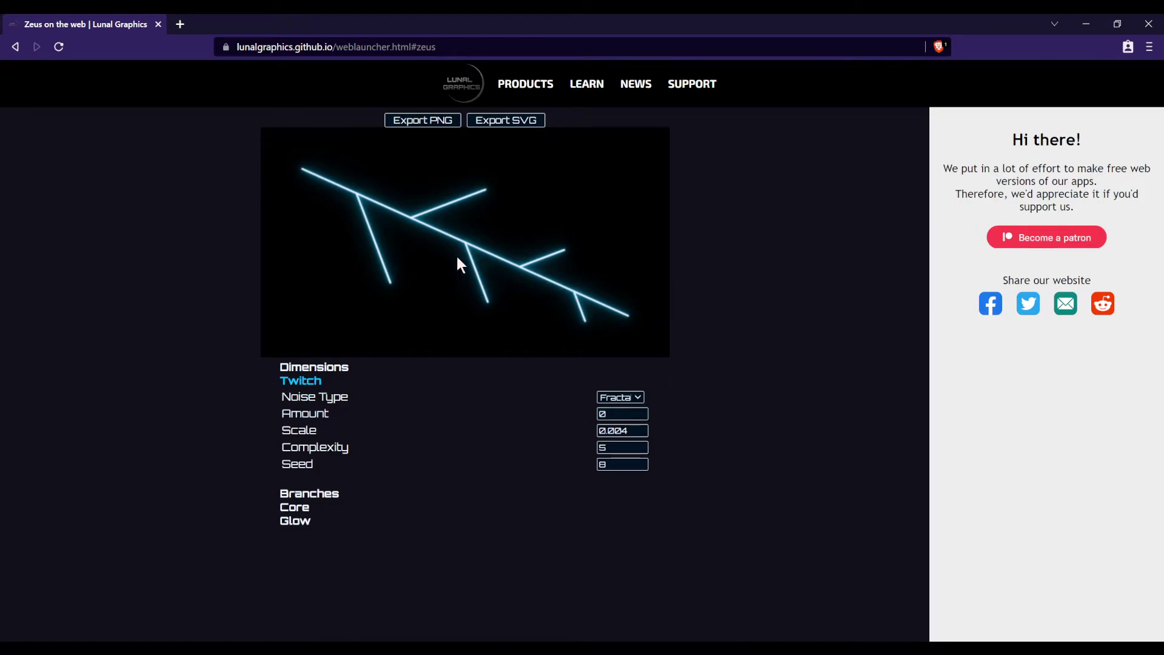
Step: Raise the Twitch Amount gradually to 52 and finish by setting it to 150
click(642, 417)
click(642, 418)
click(642, 417)
click(642, 416)
click(641, 416)
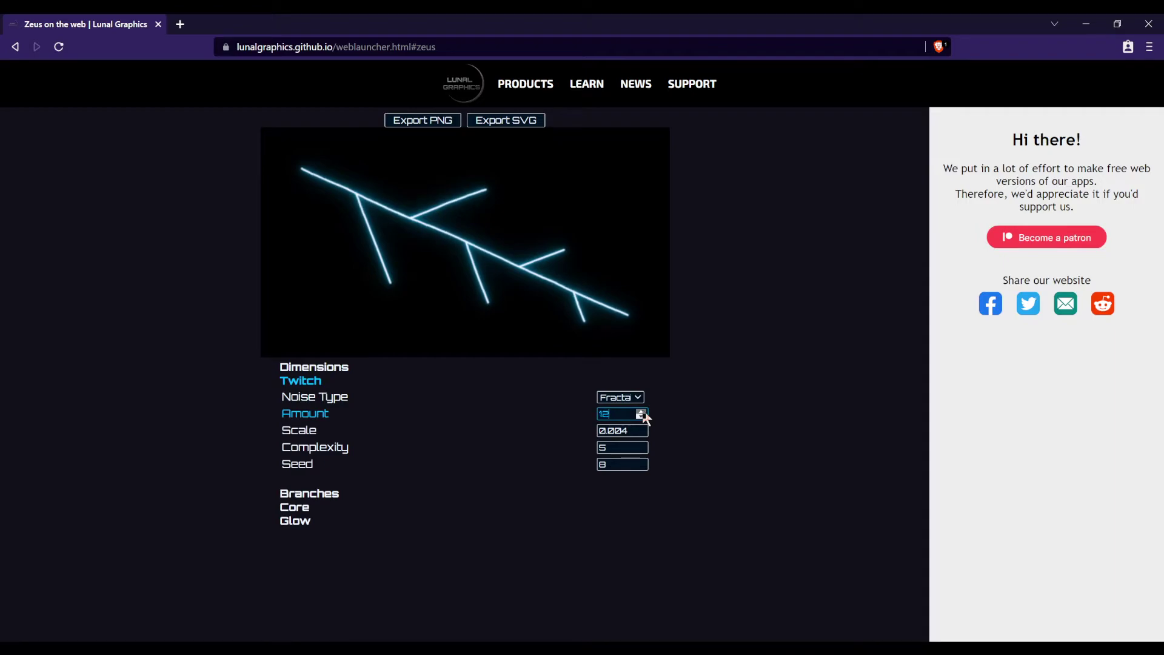
click(642, 414)
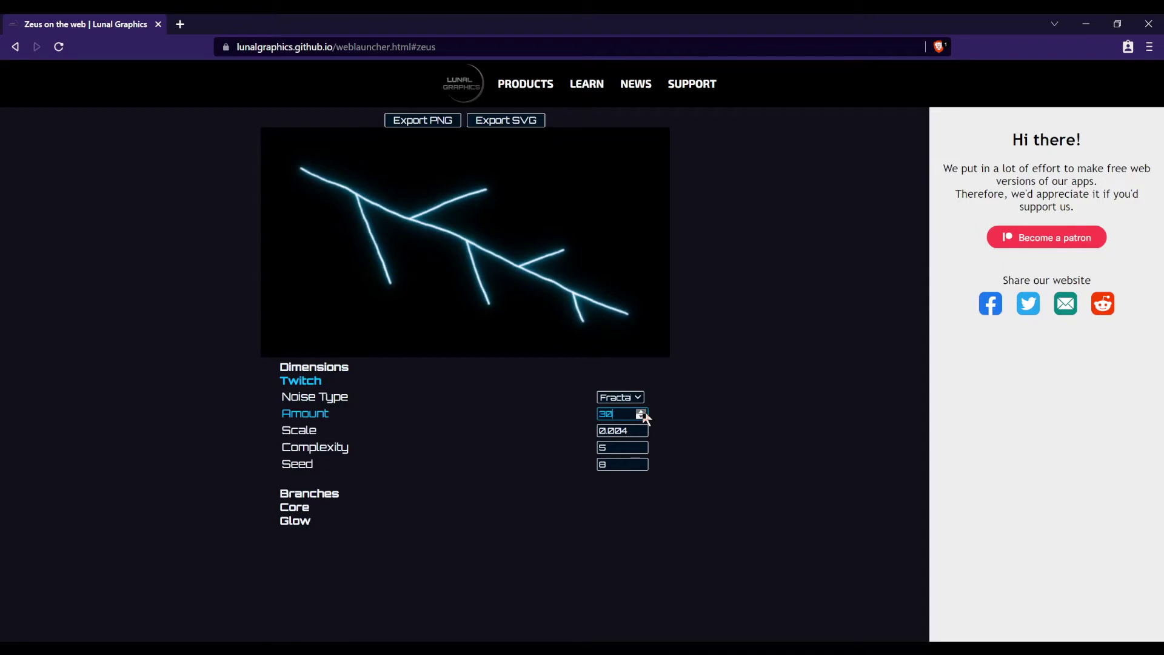
click(641, 414)
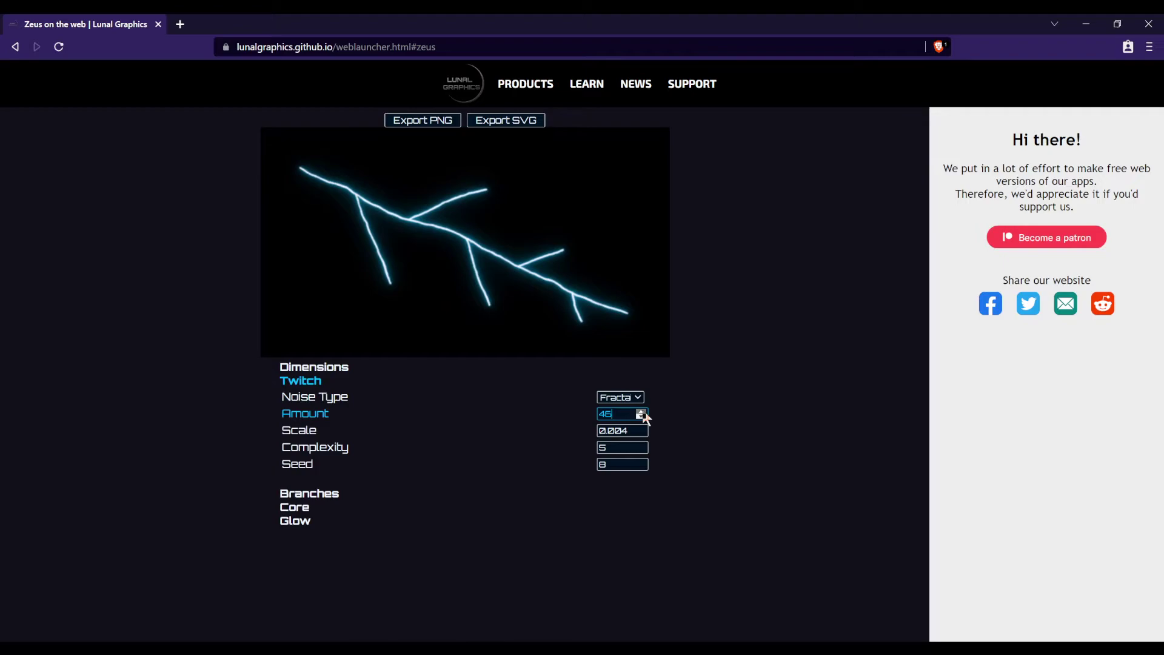
click(642, 413)
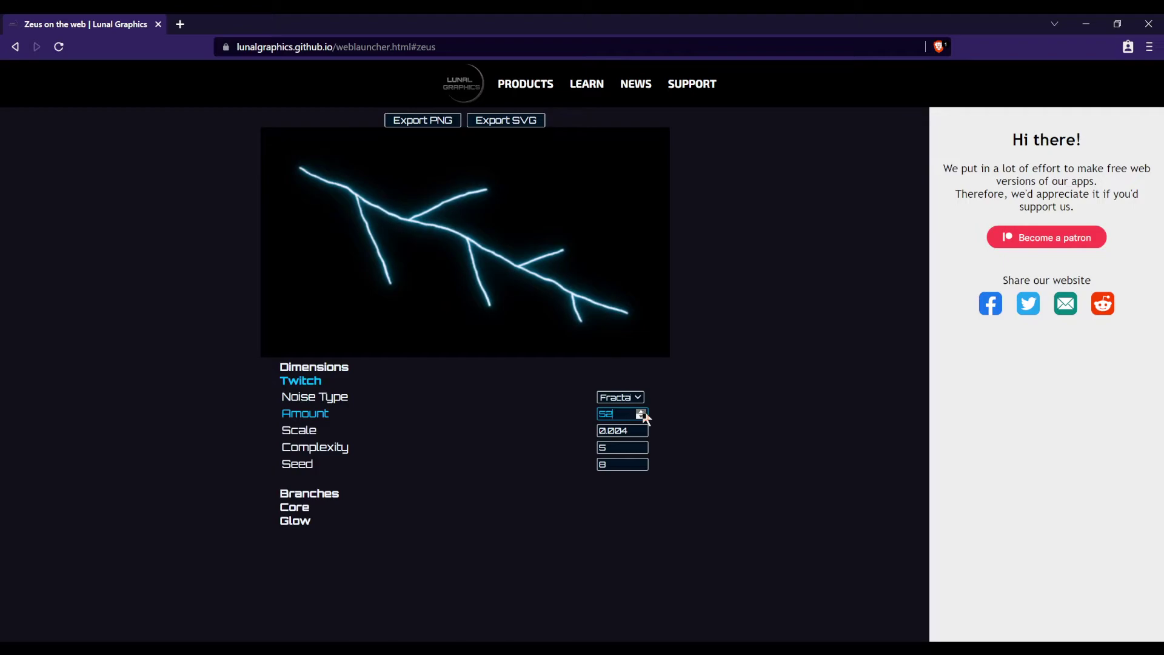
double_click(604, 414)
text(150)
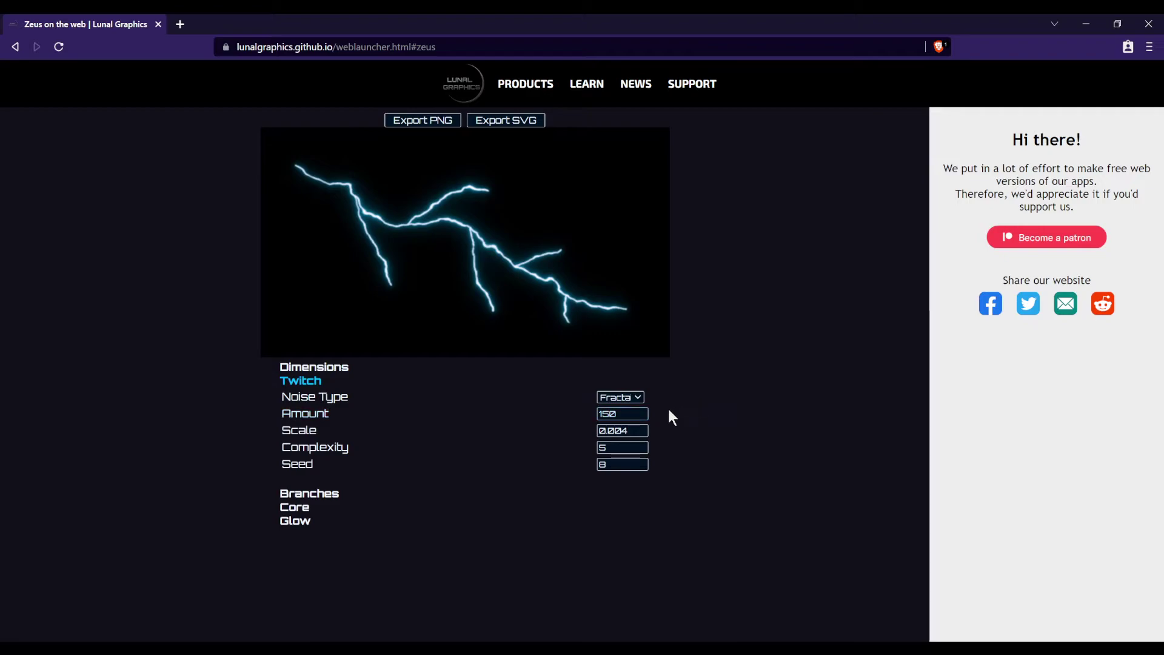
Step: Lower the Twitch Scale to 0.002 and raise it gradually to 0.017 to compare the distortion
click(621, 432)
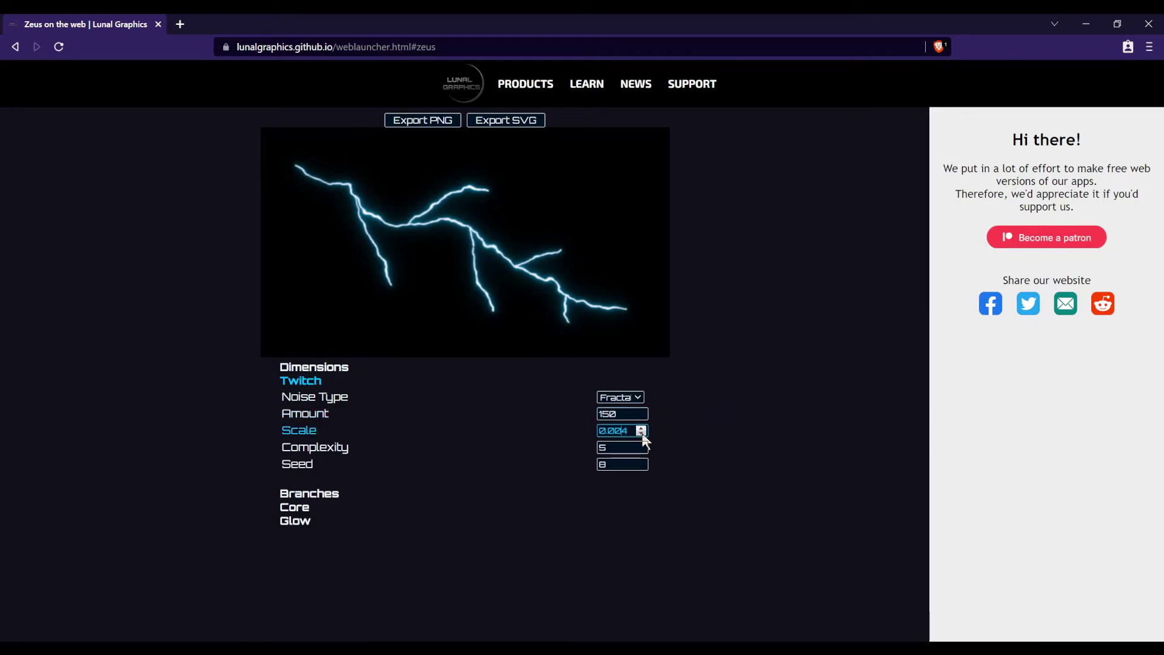
click(641, 433)
click(643, 433)
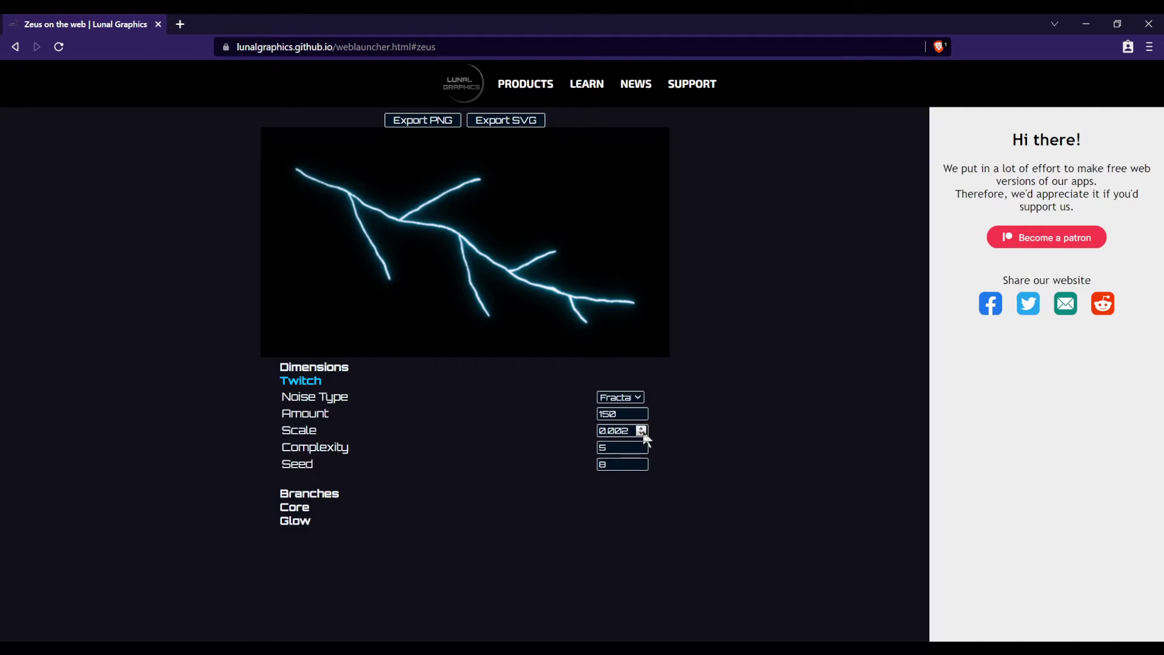
scroll(644, 436, up, 6)
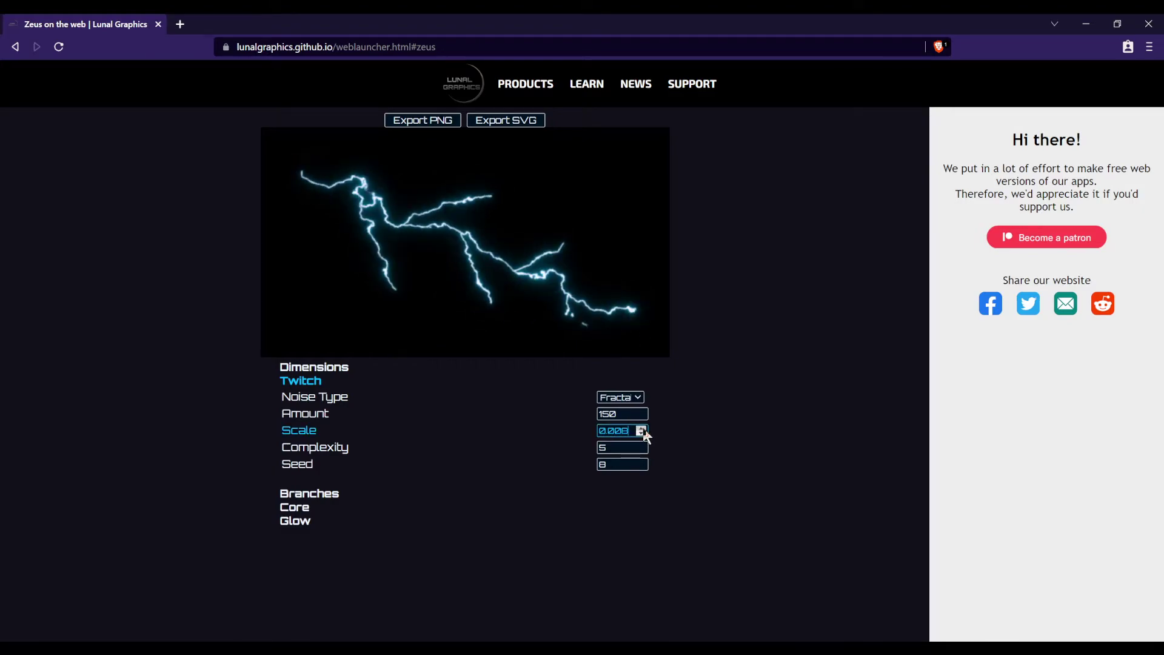
scroll(644, 434, up, 1)
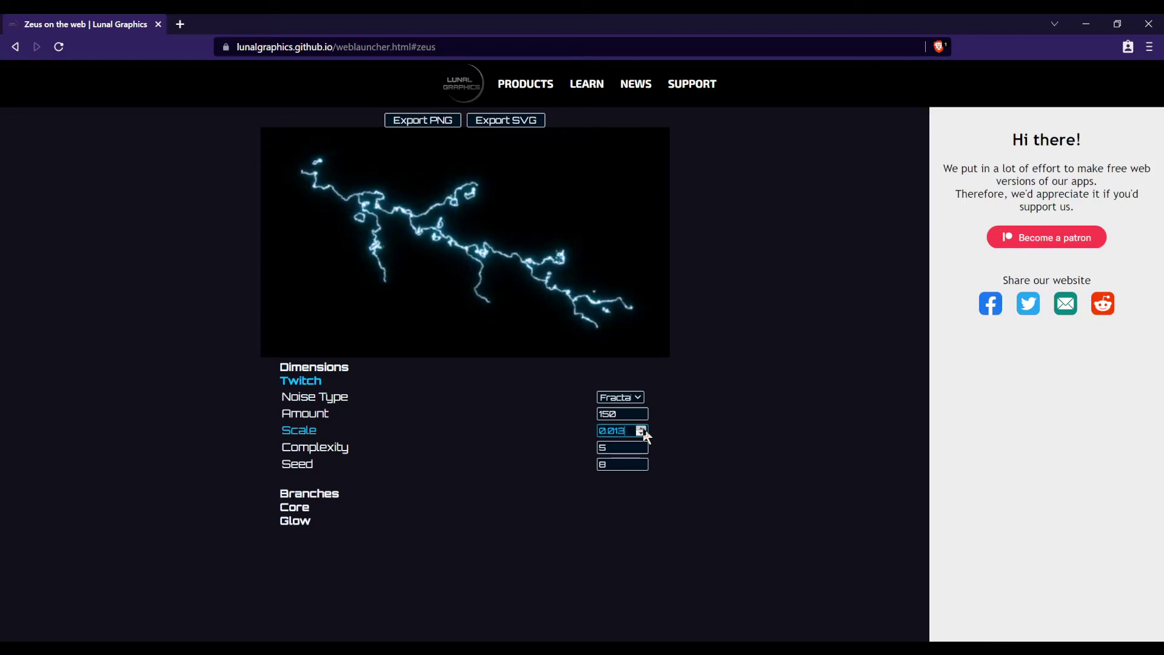
click(641, 428)
click(640, 325)
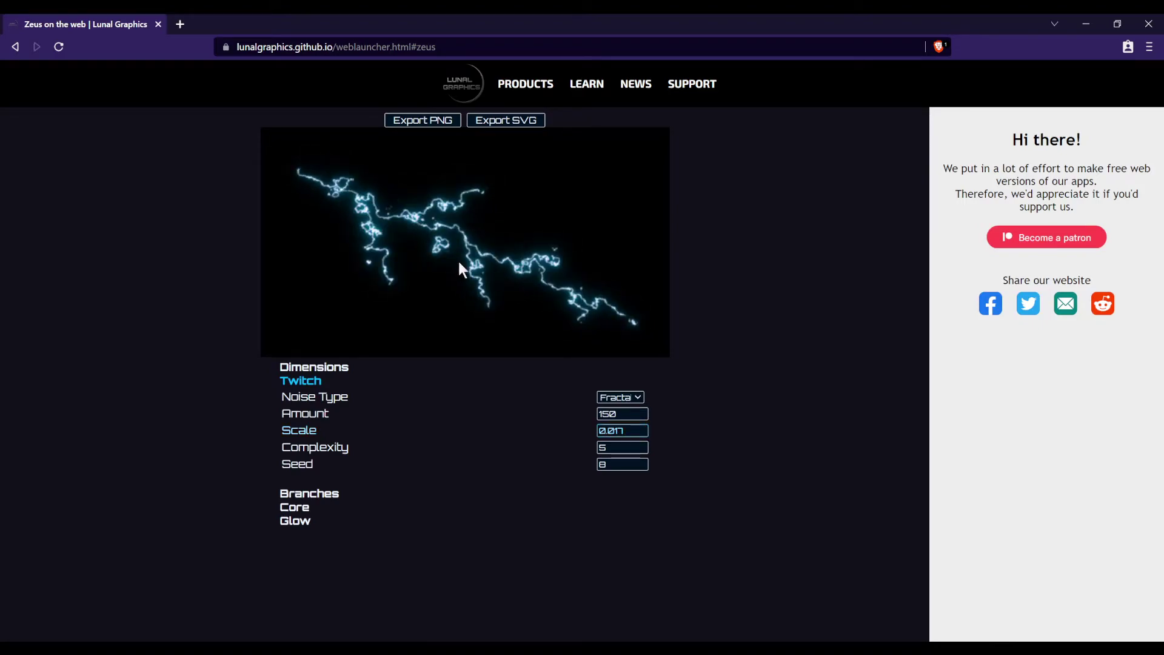
Step: Reduce the Twitch Scale to 0.006
click(641, 434)
click(641, 433)
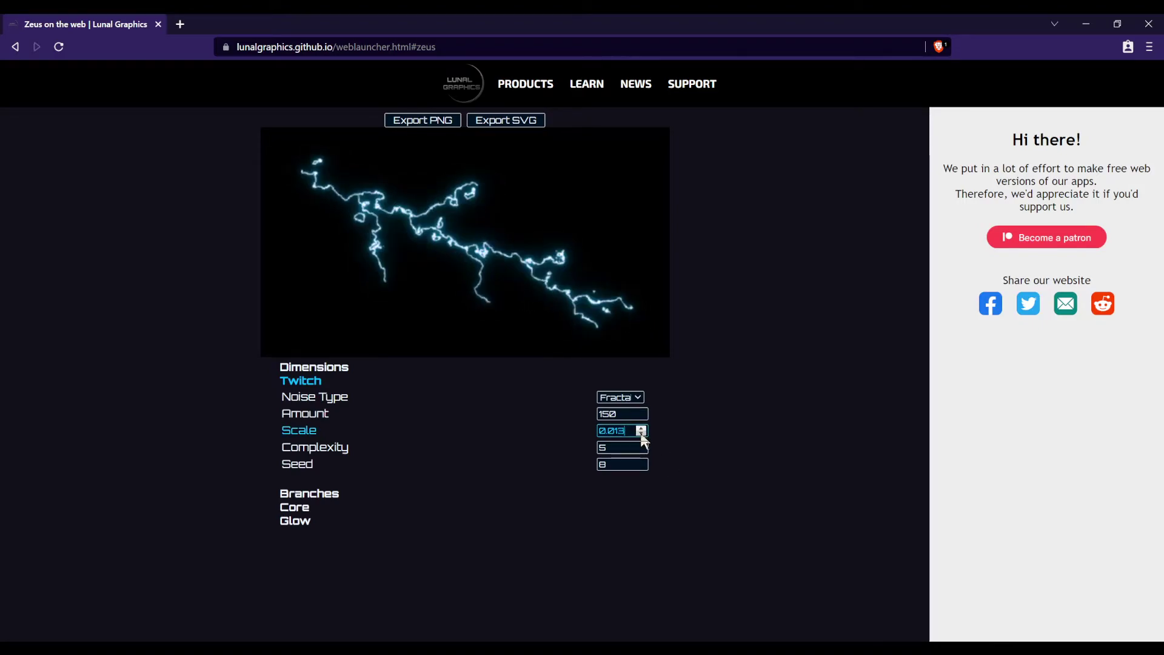
click(641, 434)
click(641, 433)
click(641, 434)
click(642, 434)
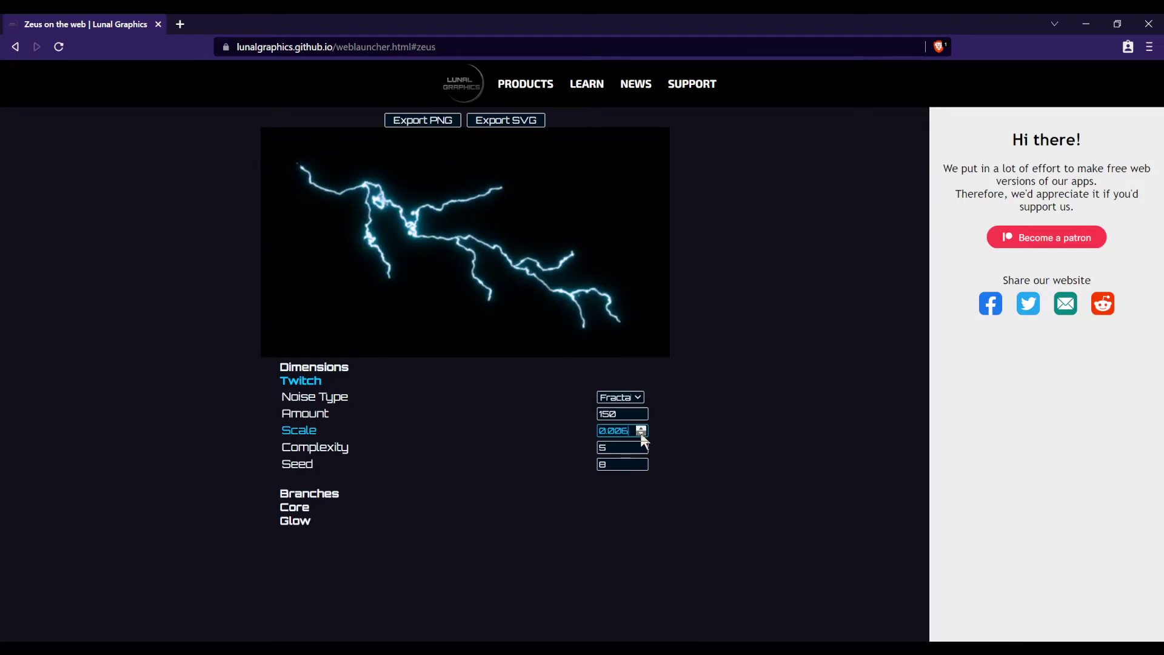
click(641, 434)
click(678, 356)
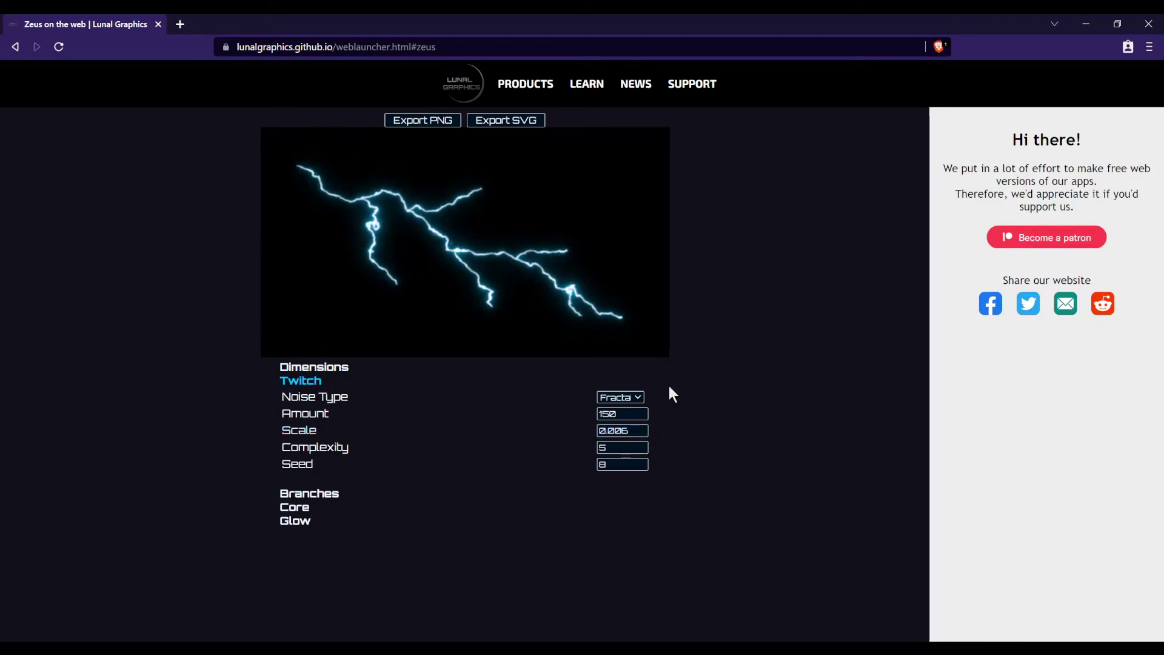
Step: Raise the Twitch Complexity to 9
click(622, 448)
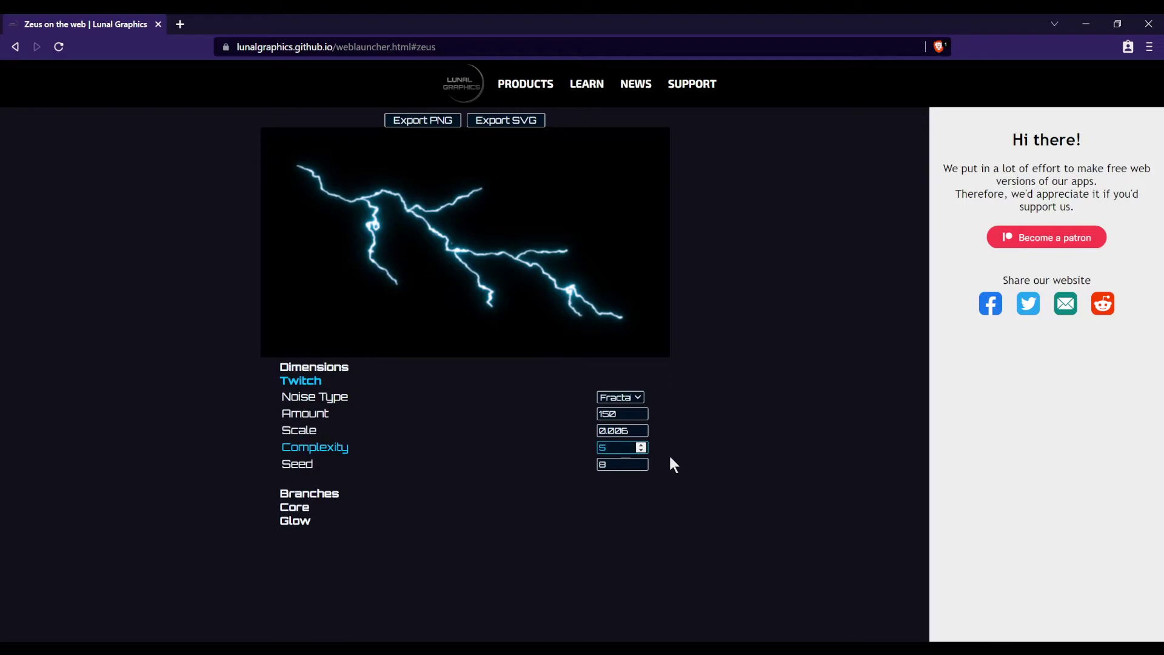
click(561, 301)
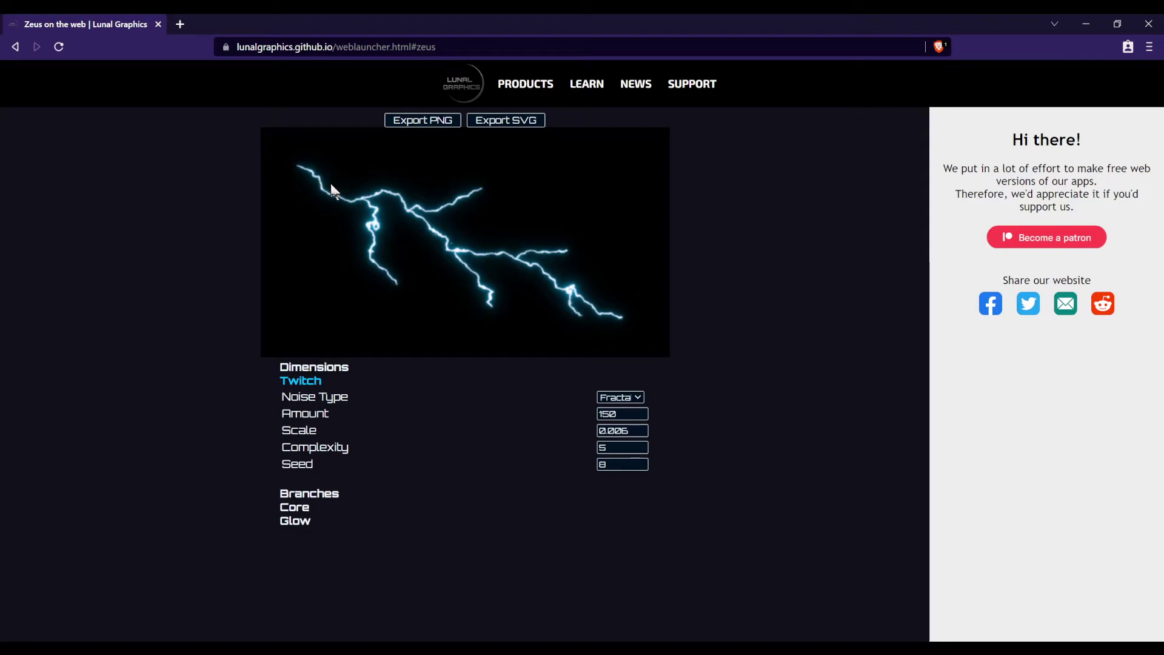
click(641, 446)
click(641, 445)
click(641, 445)
click(641, 446)
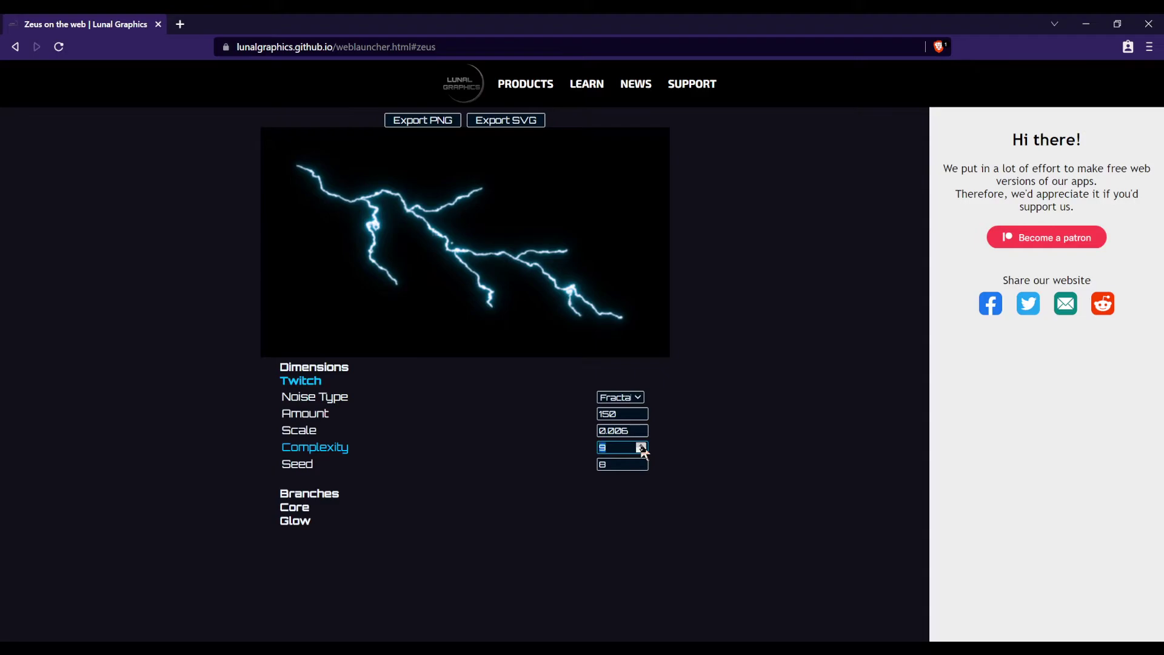
click(689, 444)
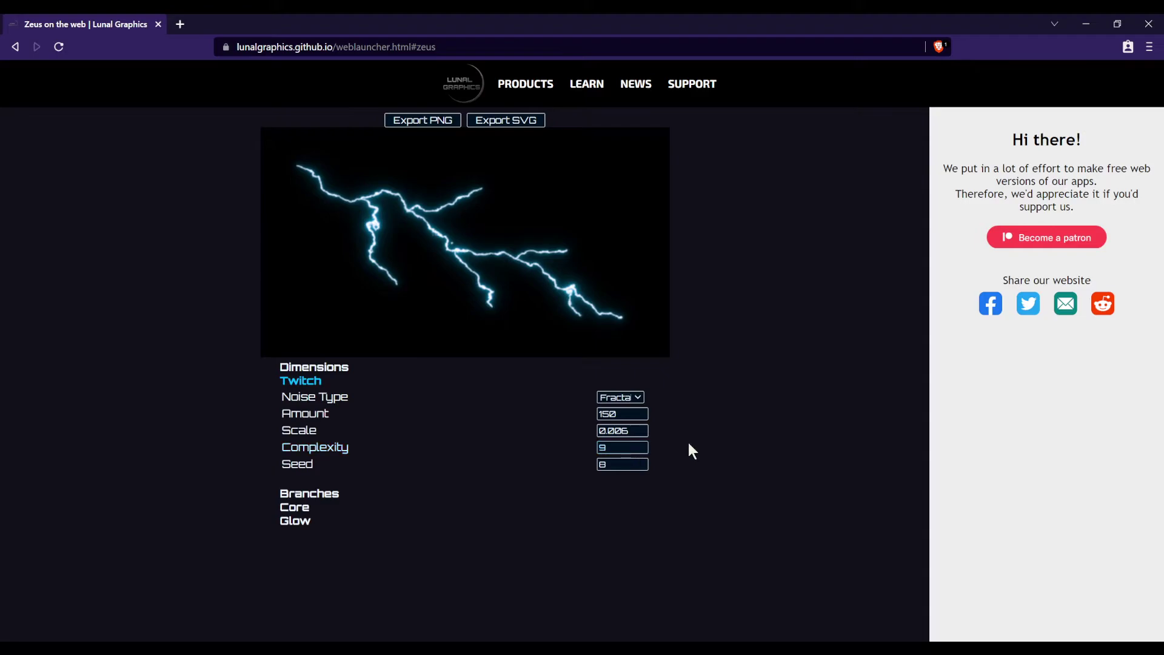
Step: Lower the Twitch Complexity one level at a time to 1 to compare the bolt's detail
click(641, 450)
click(641, 450)
click(641, 450)
click(641, 450)
click(641, 450)
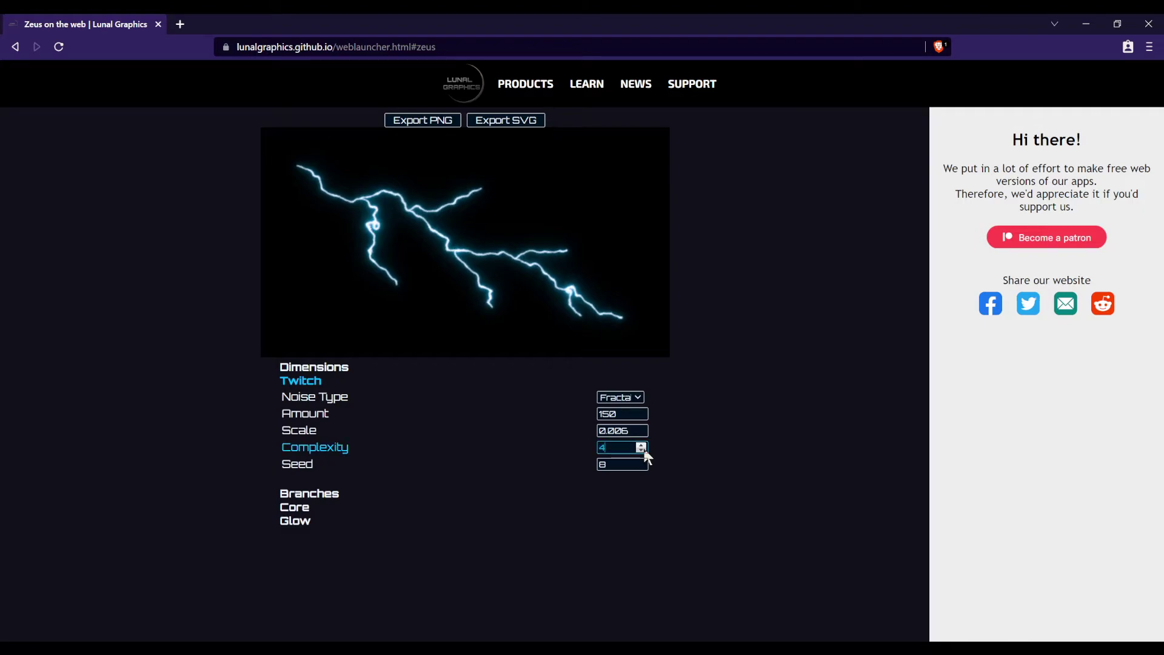
click(641, 450)
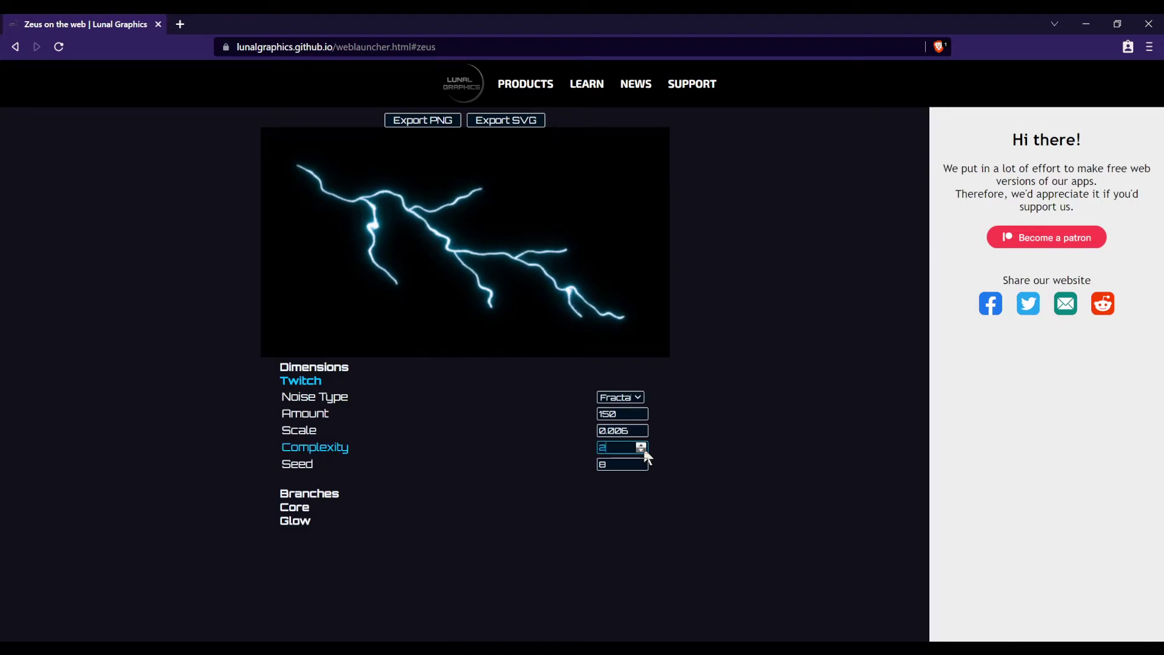
click(643, 451)
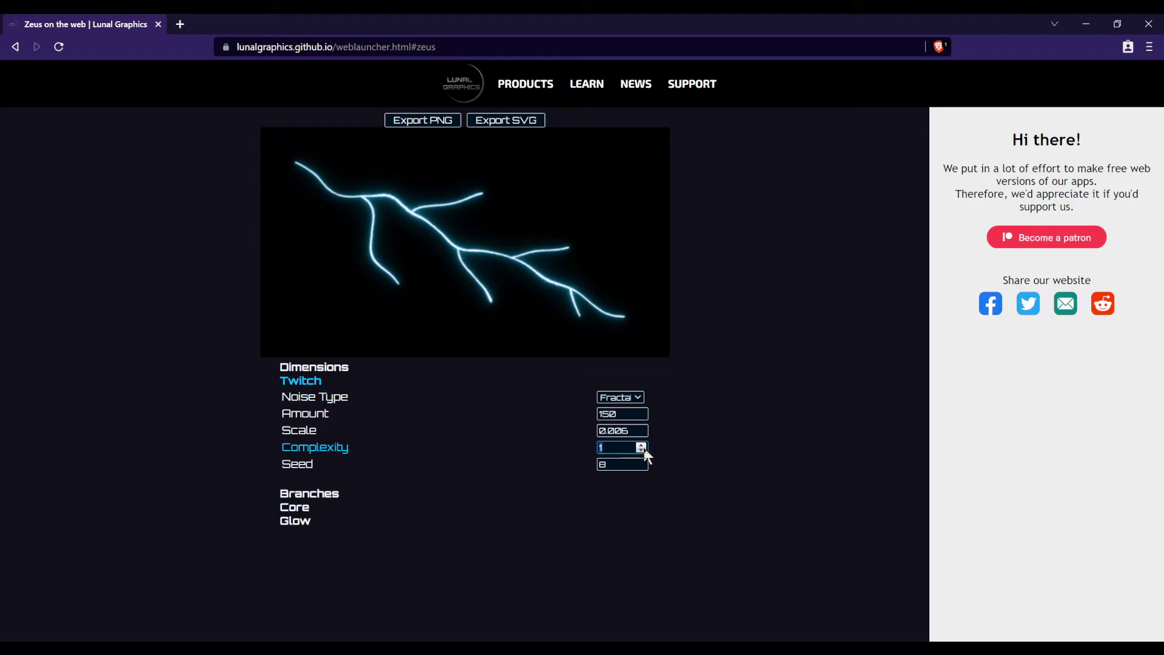
Step: Try Twitch Complexity values of 3 and 1, and finish with it set to 9
click(643, 445)
click(643, 445)
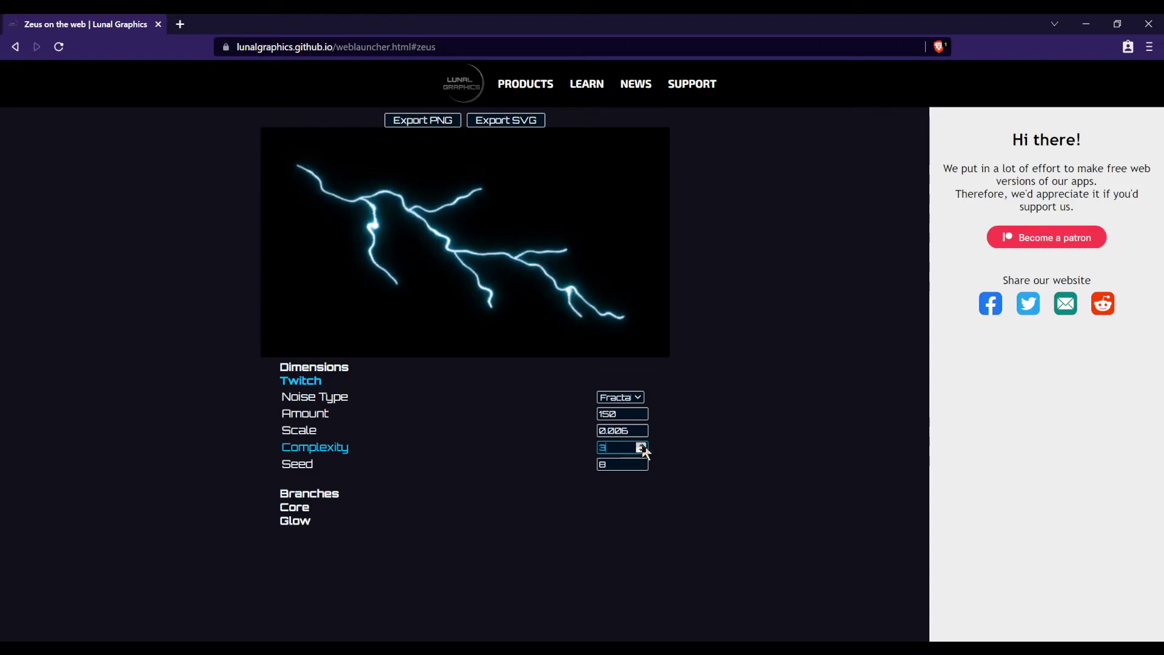
click(643, 452)
click(643, 451)
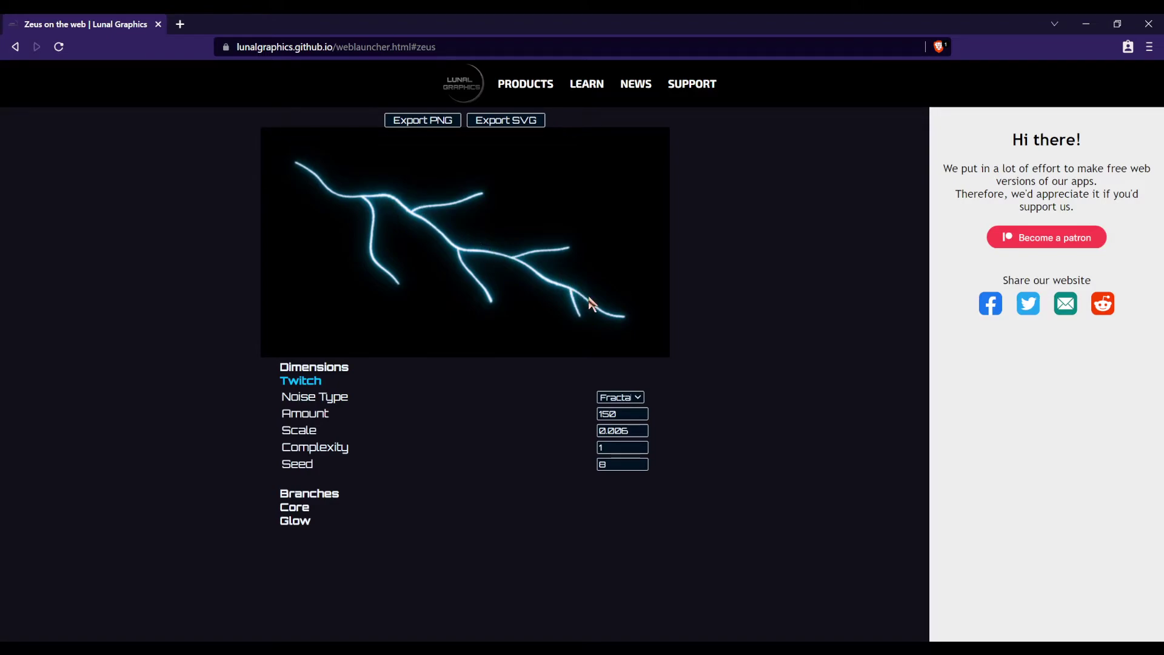
click(645, 451)
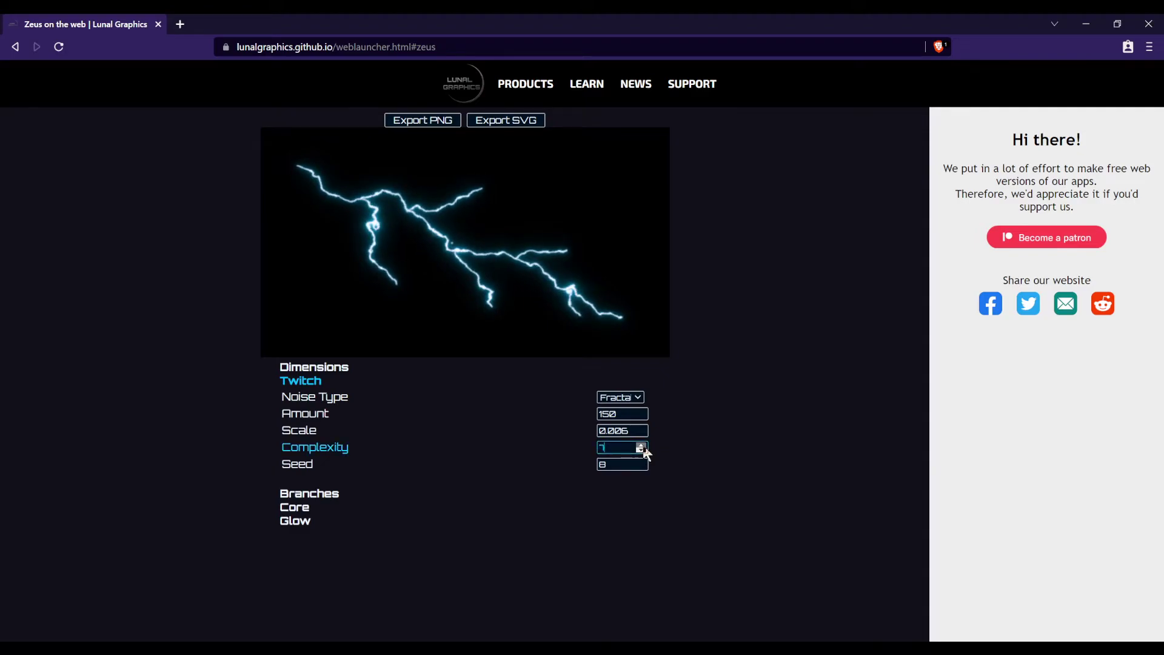
click(639, 556)
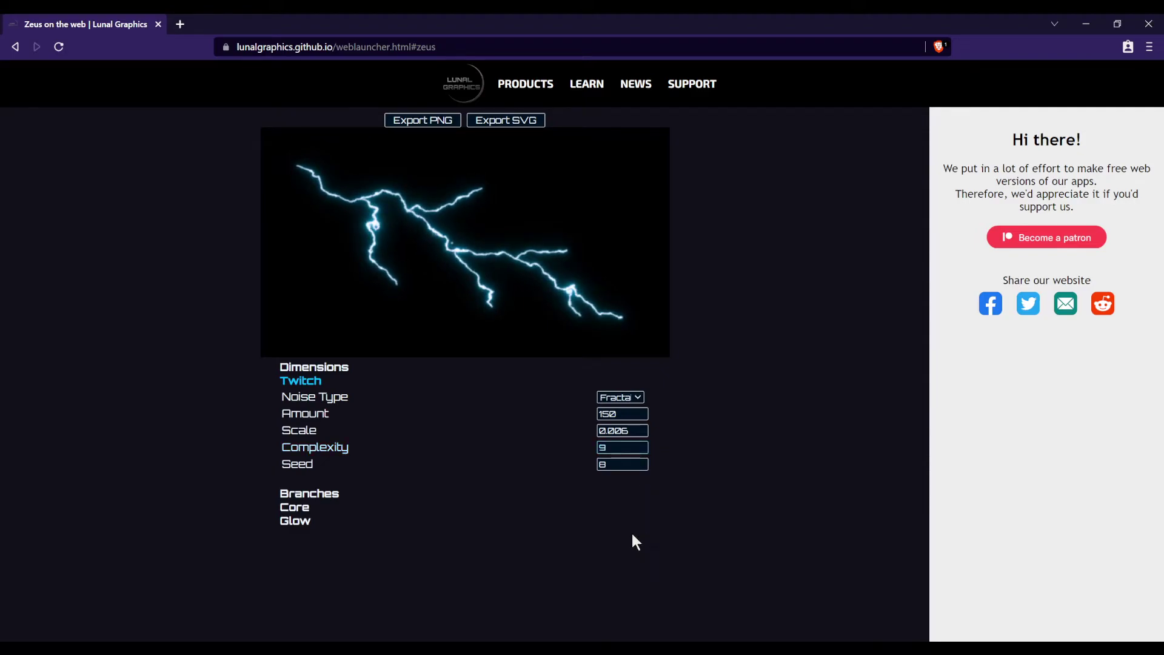
Step: Increase the Twitch Seed one value at a time to 20 to preview different bolt shapes
click(619, 467)
click(641, 462)
click(641, 462)
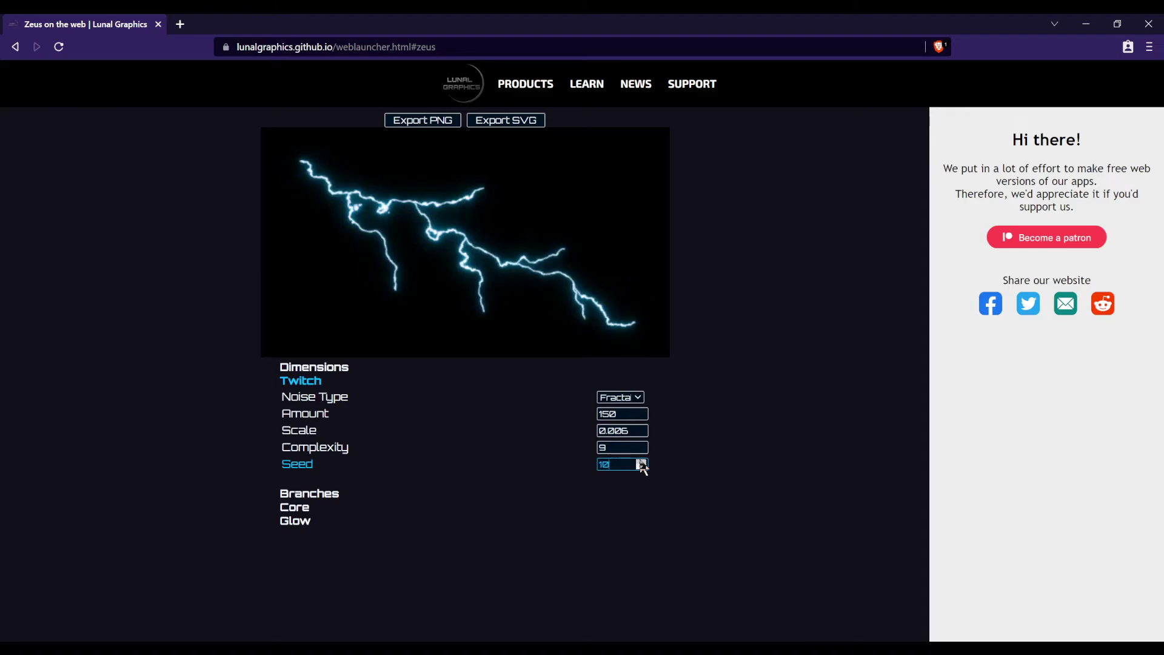
click(642, 462)
click(641, 461)
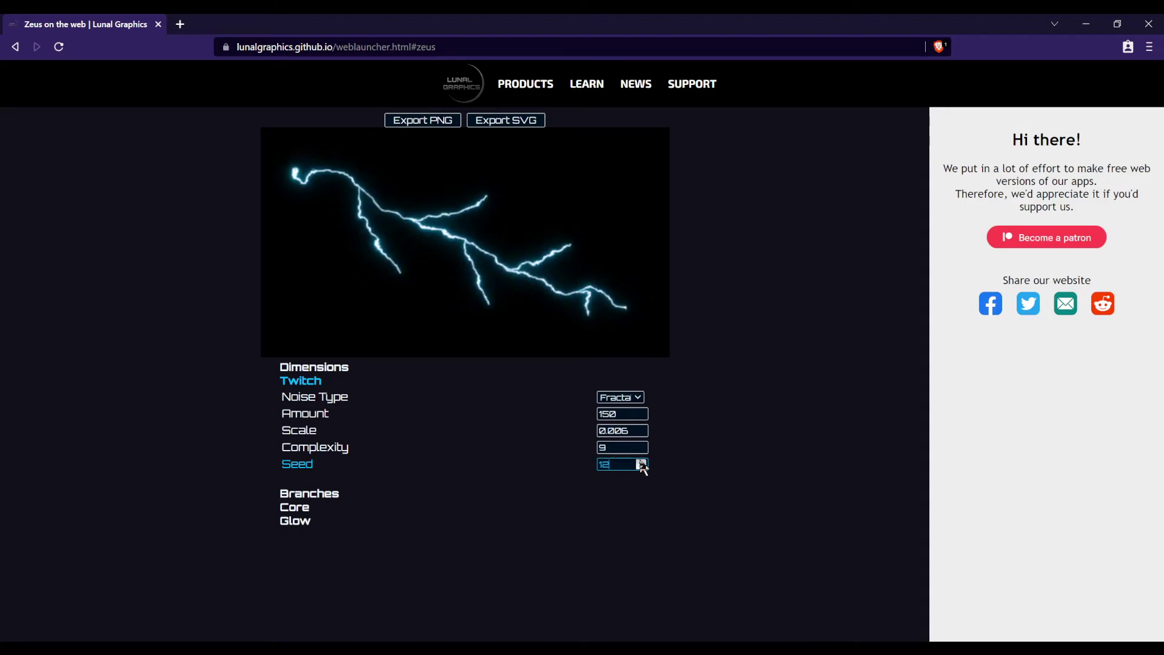
click(641, 462)
click(641, 462)
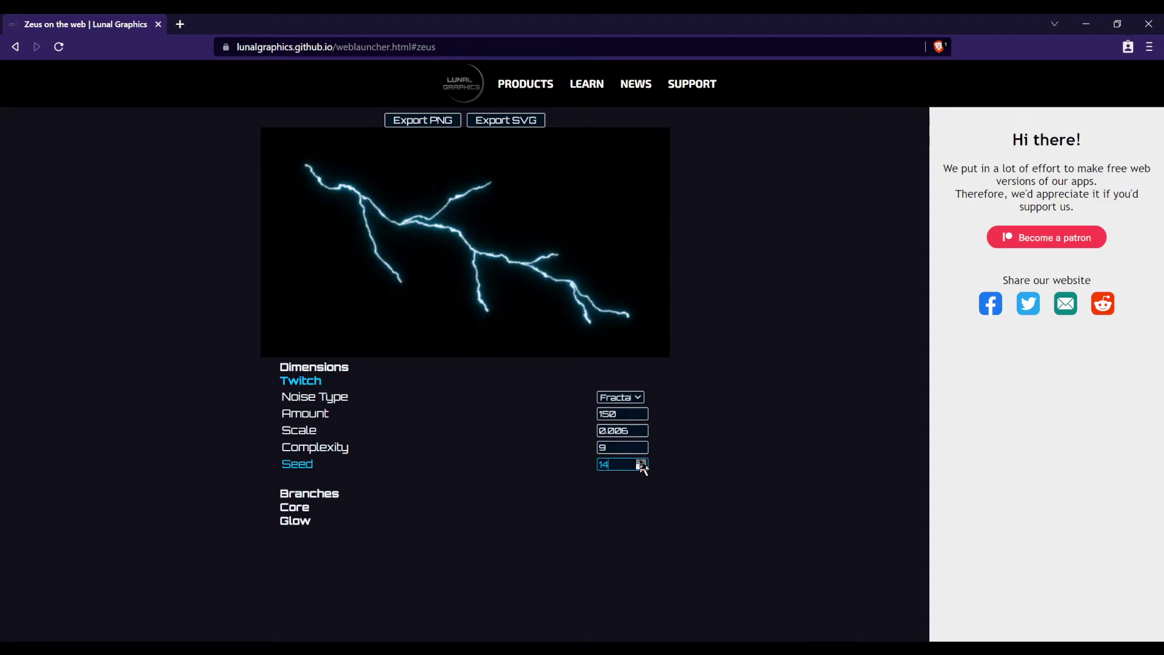
click(641, 461)
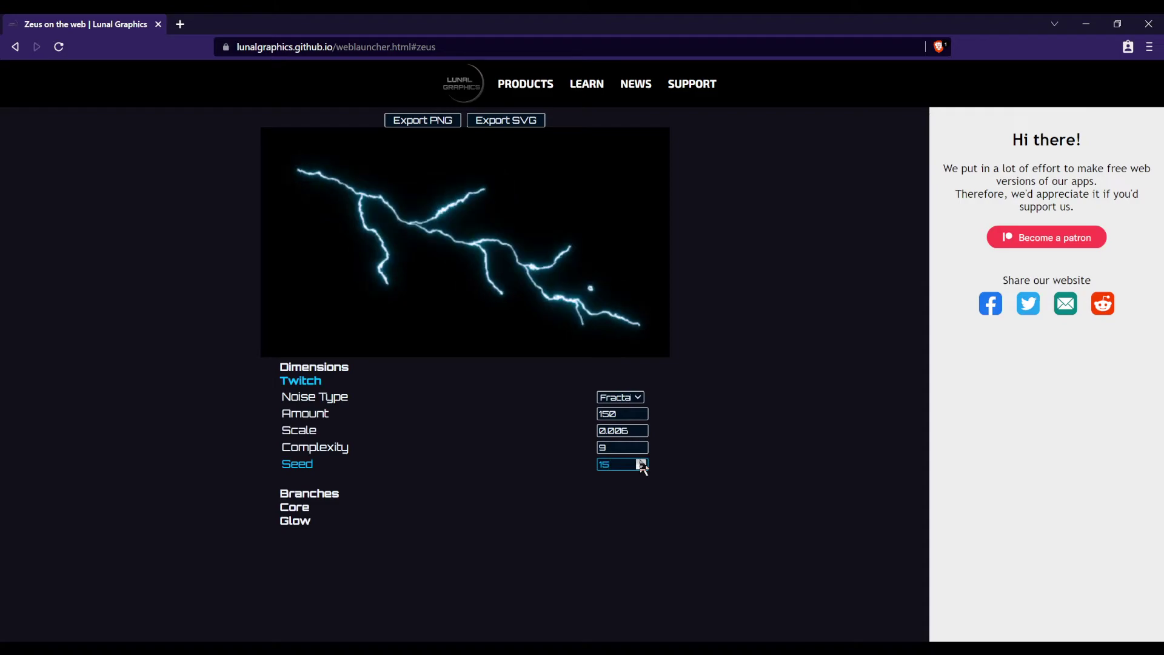
click(641, 461)
click(641, 461)
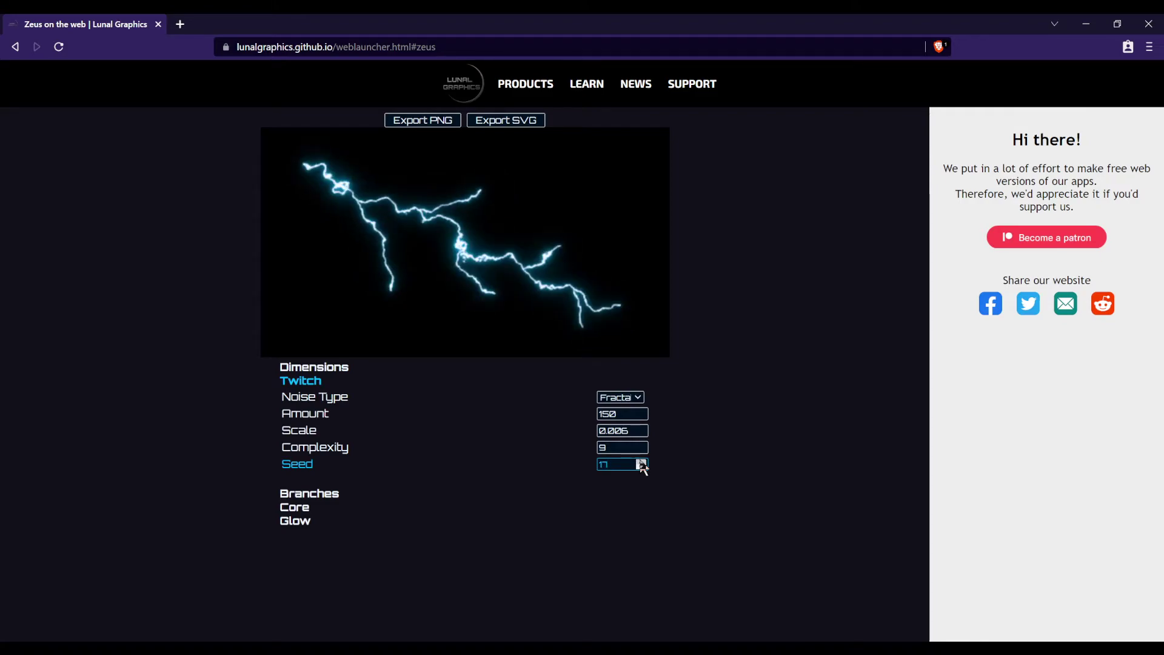
click(641, 461)
click(642, 462)
click(641, 462)
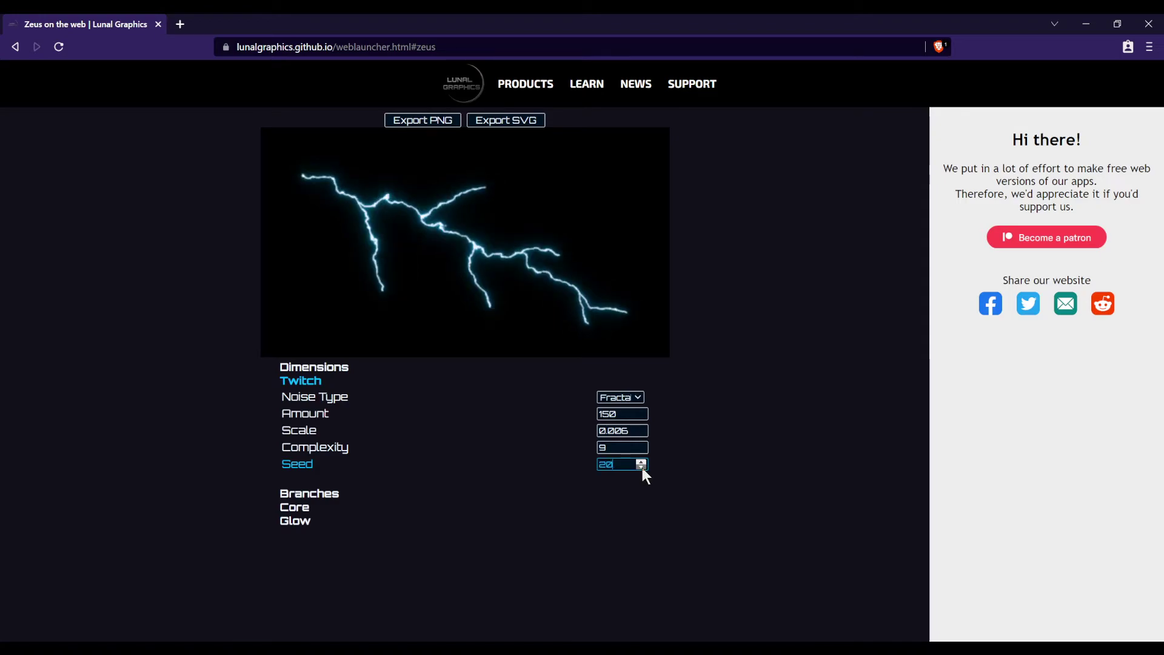
Step: Return the Twitch Seed to 8
click(641, 466)
click(642, 466)
click(641, 466)
click(642, 467)
click(641, 466)
click(642, 466)
click(641, 467)
click(642, 467)
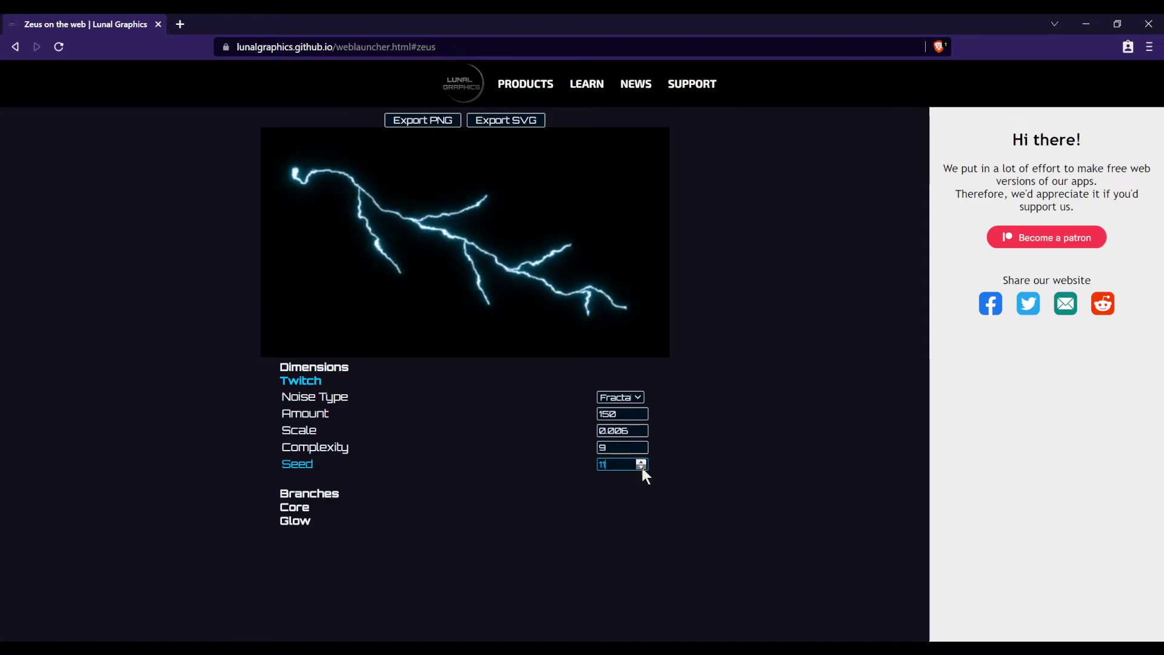
click(642, 466)
click(641, 466)
click(642, 466)
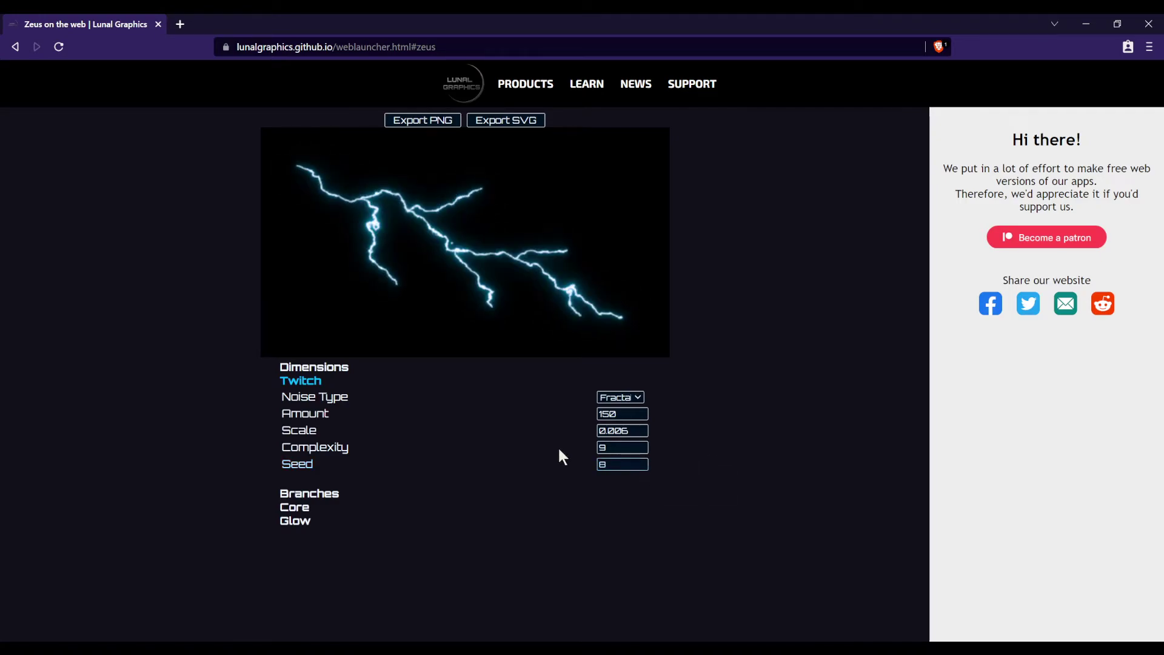
Step: Show the Branches settings instead of Twitch and set the branch Amount to 4
click(307, 381)
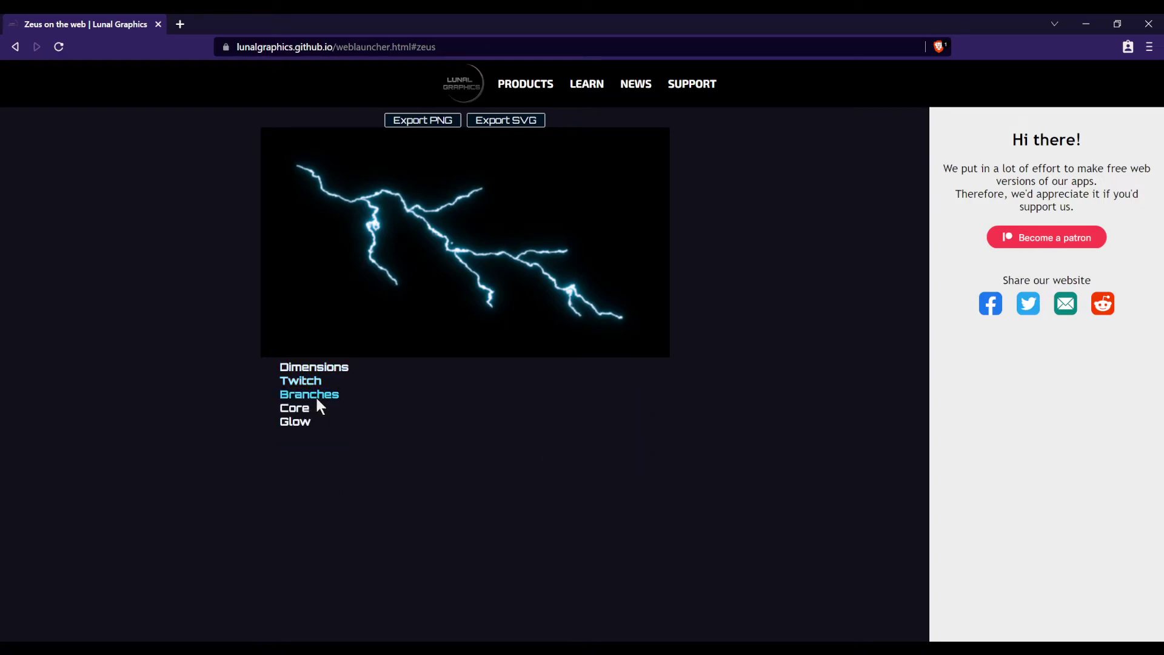
click(317, 399)
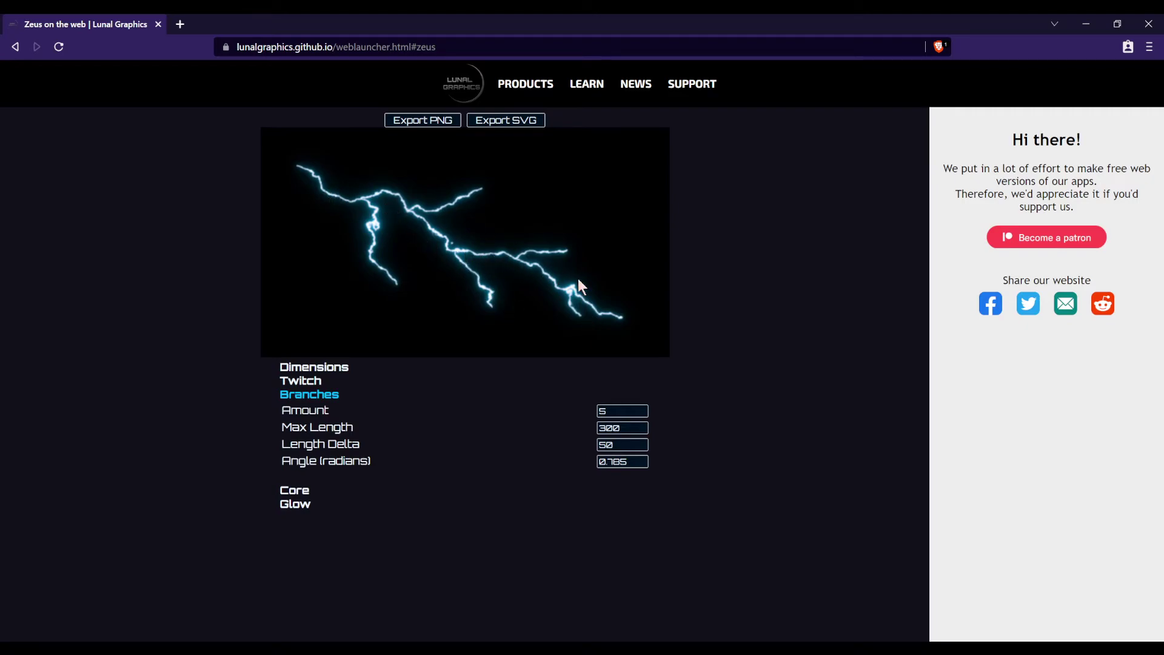
click(642, 415)
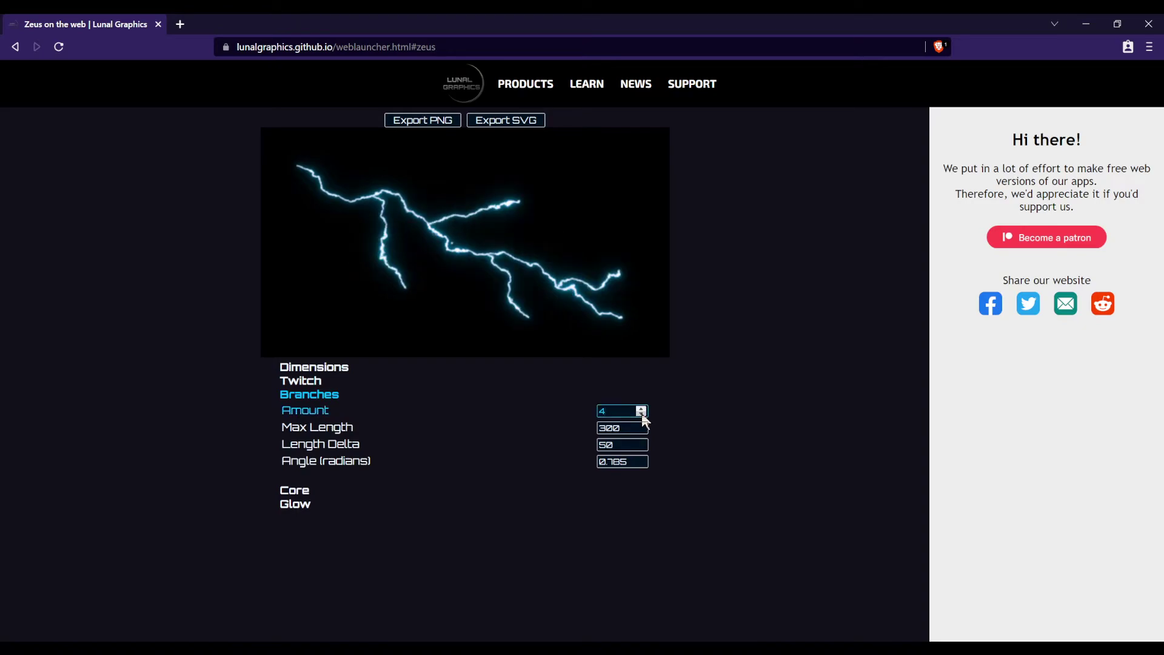
Step: Try a branch Amount of 6, and finish with the Amount set to 5
click(642, 414)
click(642, 410)
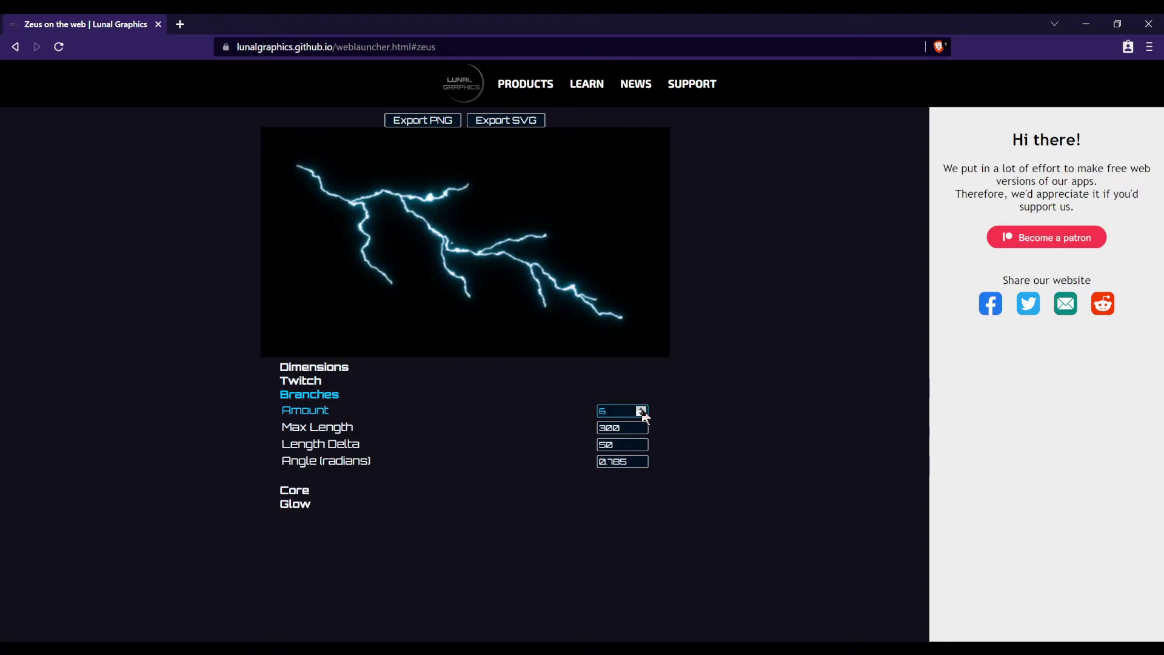
click(641, 410)
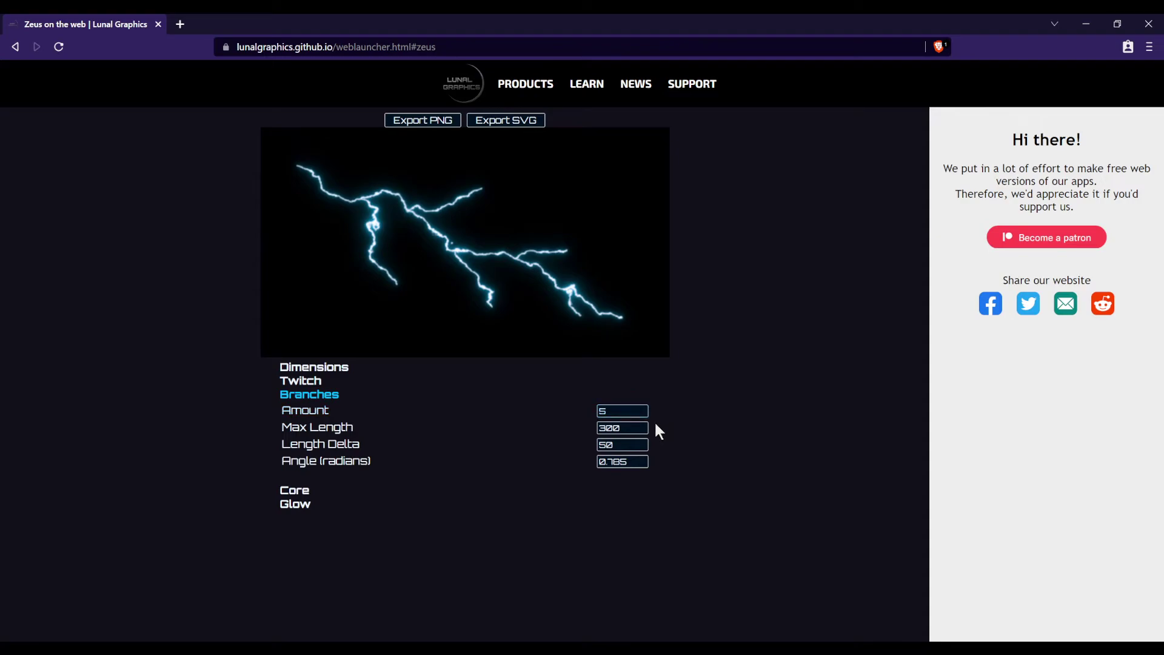
Step: Raise the branches' Max Length to 322
click(622, 428)
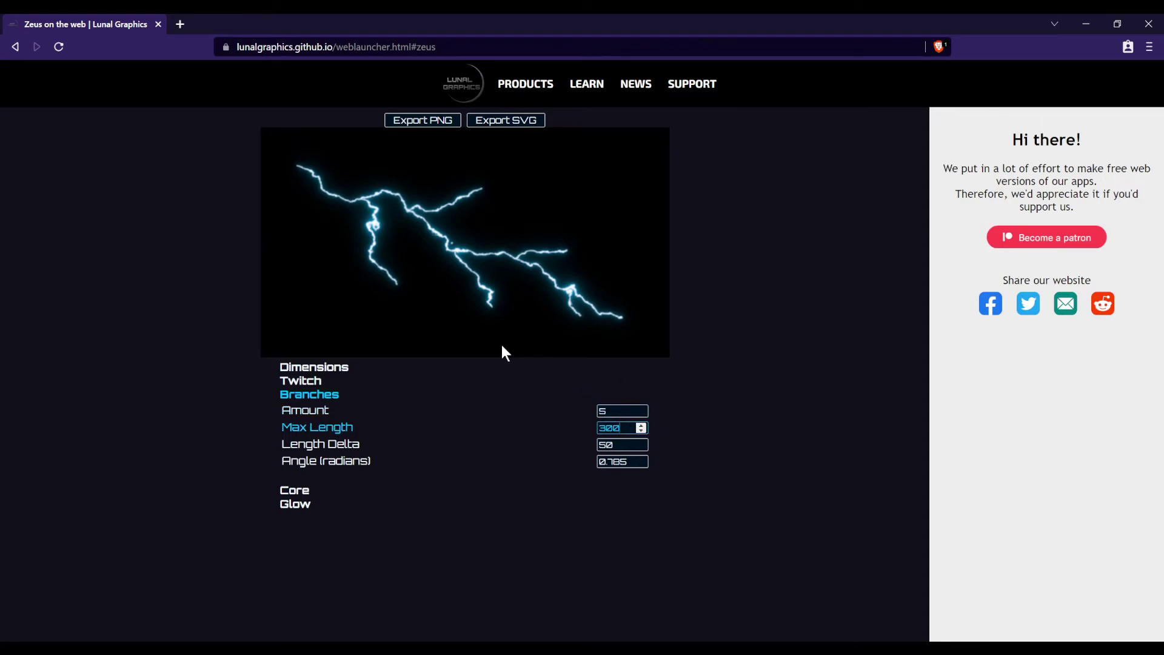
click(641, 426)
click(641, 426)
click(641, 425)
click(641, 426)
click(641, 425)
click(641, 426)
click(641, 426)
click(641, 426)
click(595, 321)
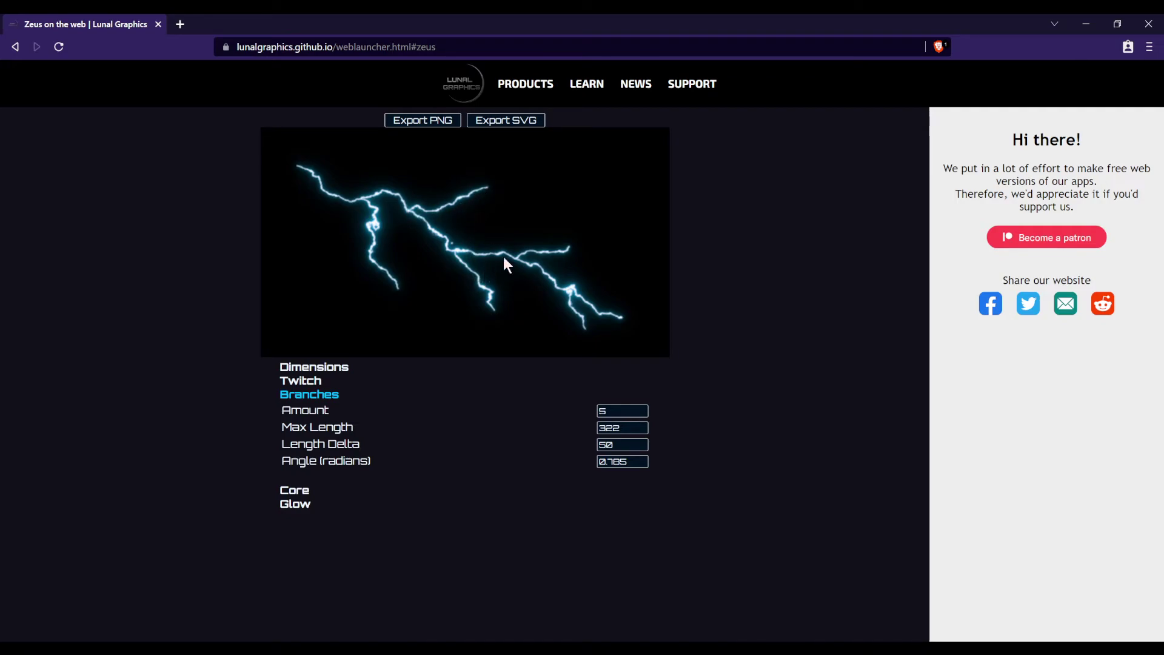
Step: Try branch Length Delta values of 62 and 64, and finish with it set to 58
click(642, 443)
drag(644, 446, 644, 447)
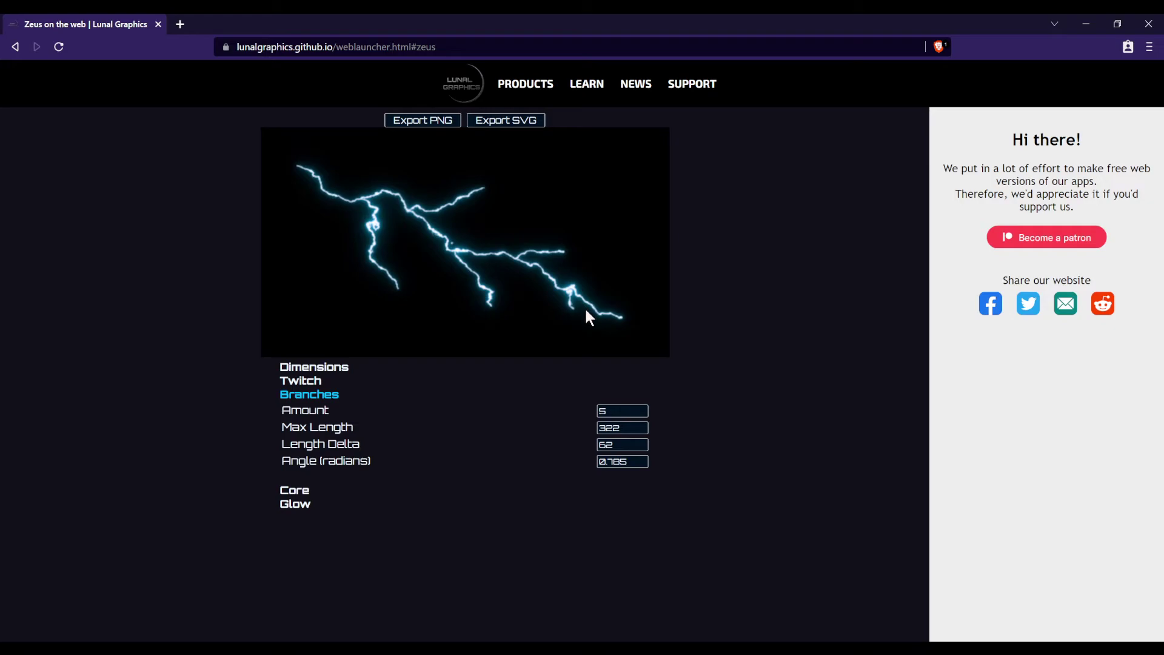
click(642, 442)
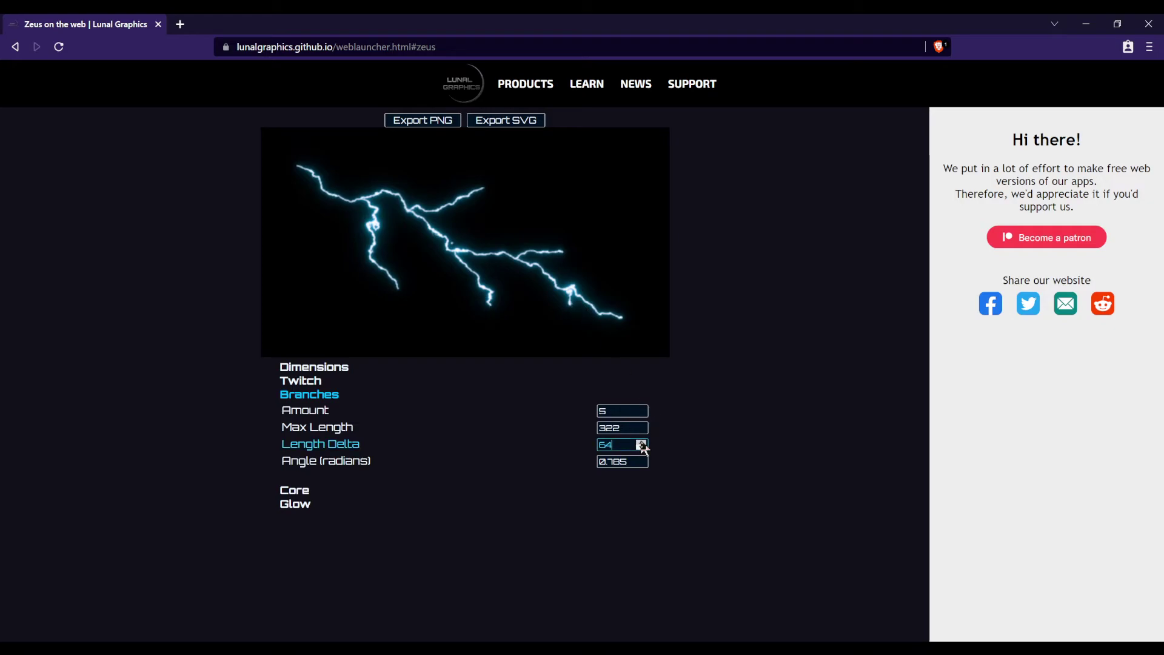
double_click(642, 444)
click(642, 449)
click(642, 449)
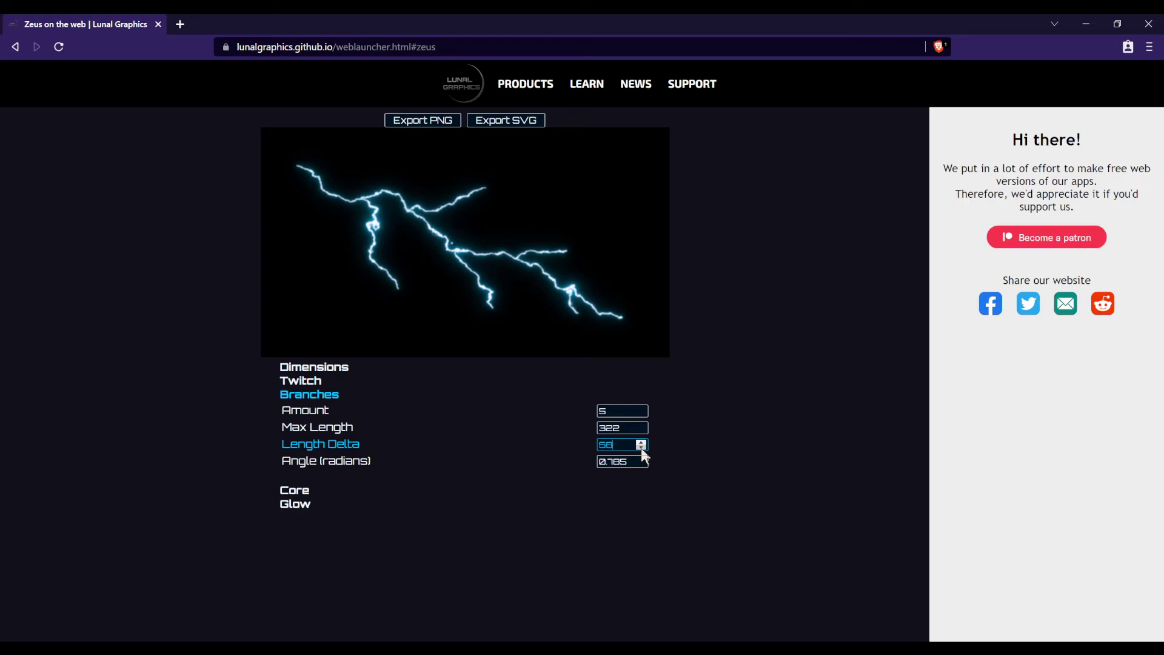
click(634, 523)
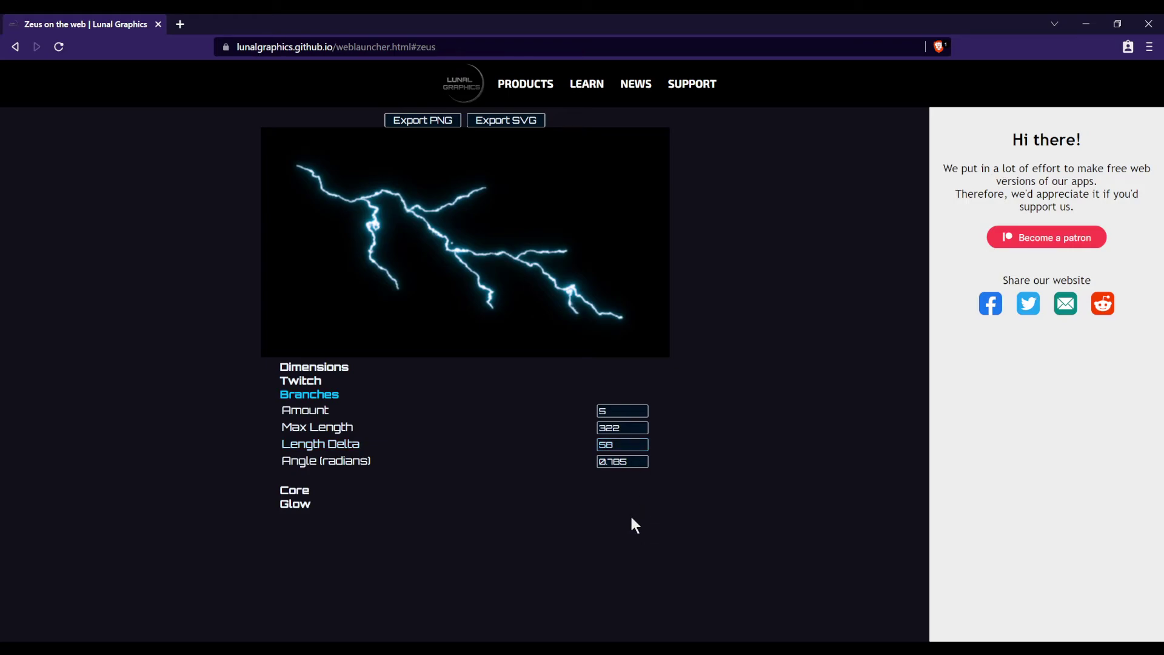
Step: Lower the branch Angle to 0.595 radians
click(624, 462)
key(ctrl+a)
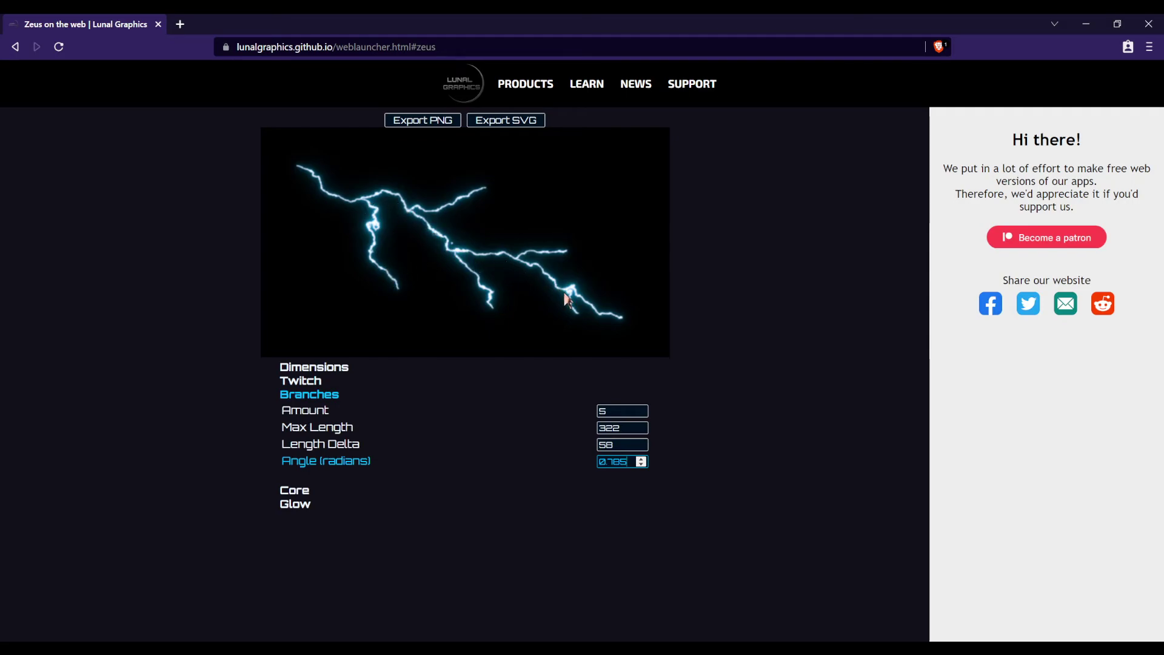
click(642, 464)
click(643, 464)
click(642, 464)
click(642, 464)
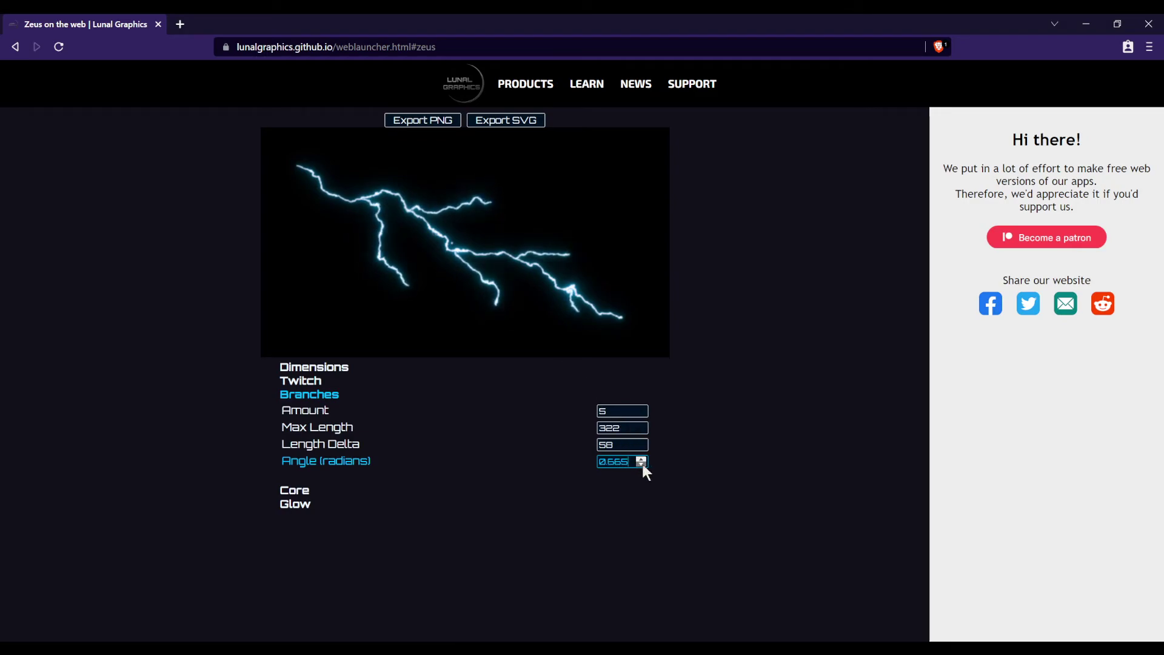
click(642, 464)
click(642, 464)
click(642, 464)
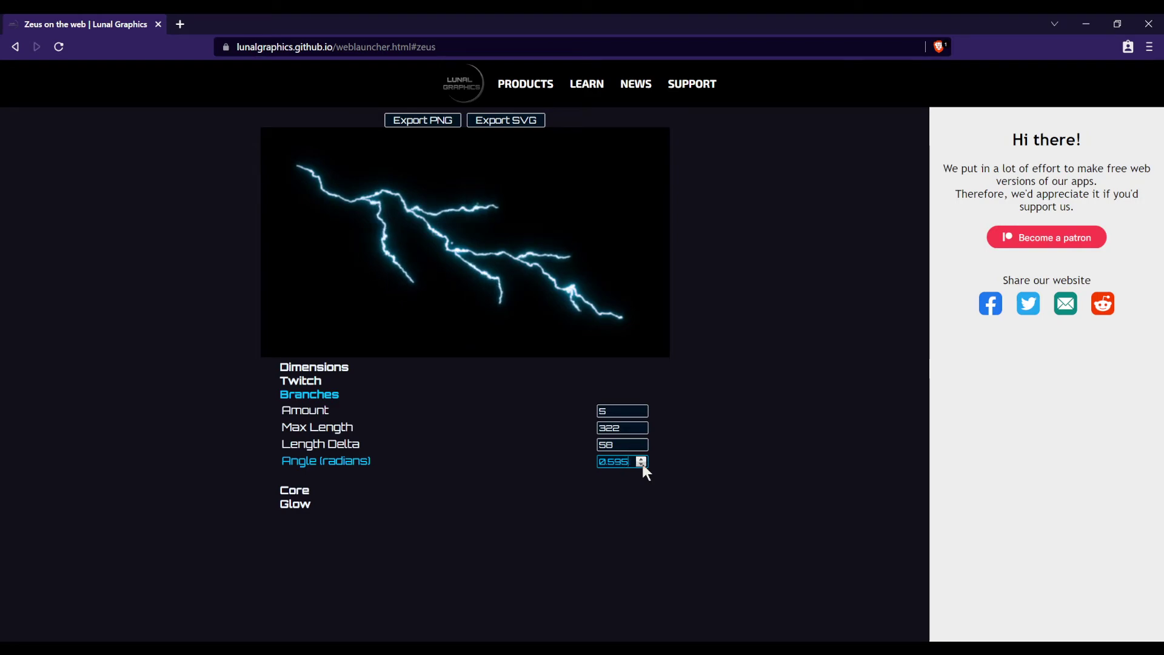
click(736, 480)
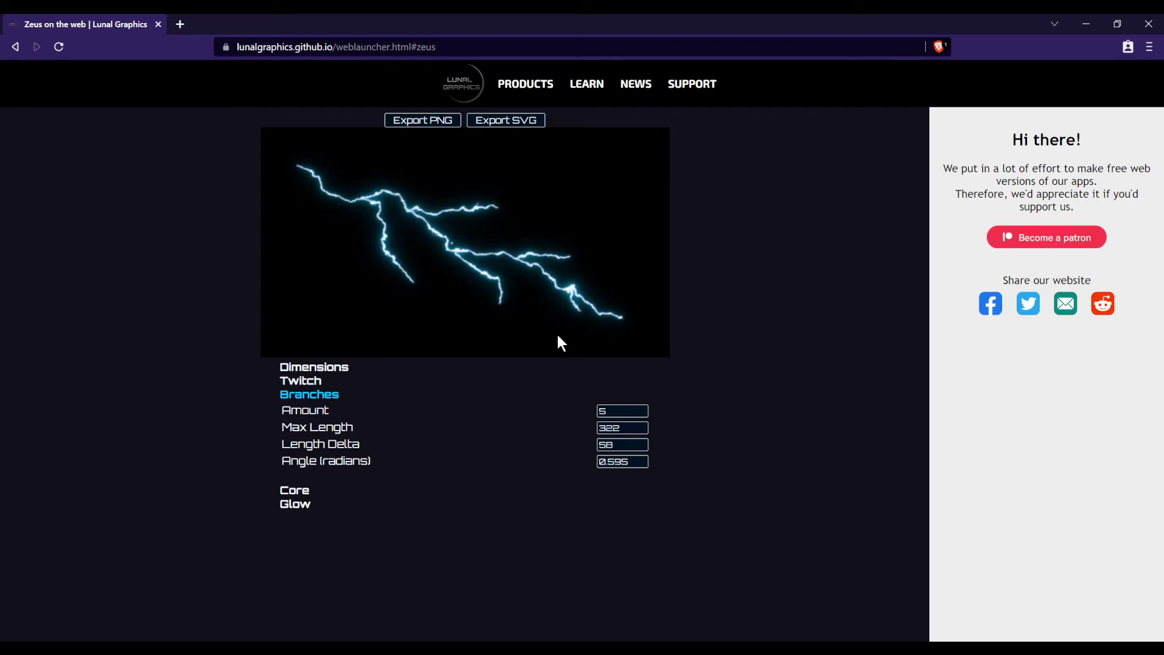
Step: Show the Core settings instead of Branches, try a core Size of 8, and finish with it set to 7
click(315, 395)
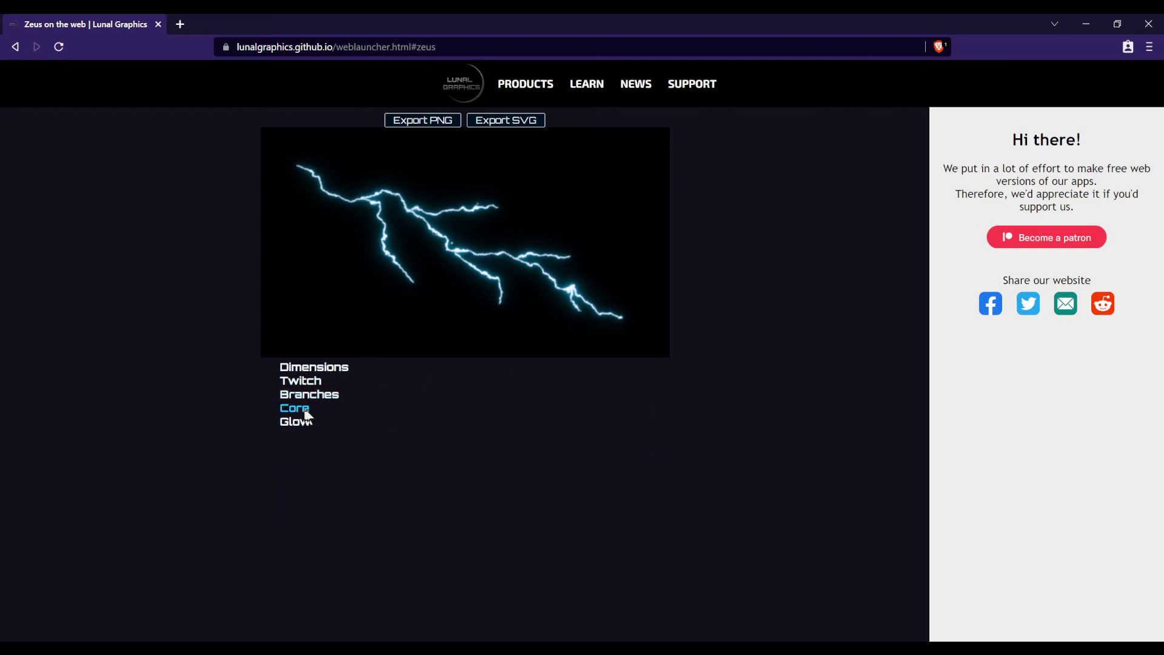
click(306, 411)
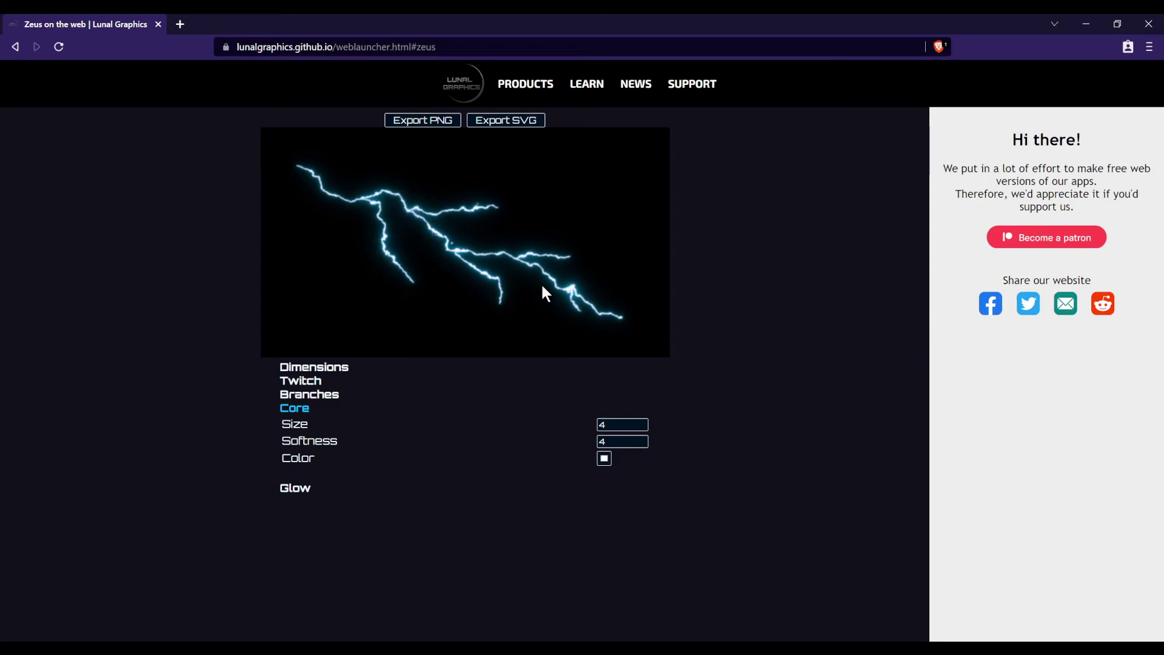
click(641, 422)
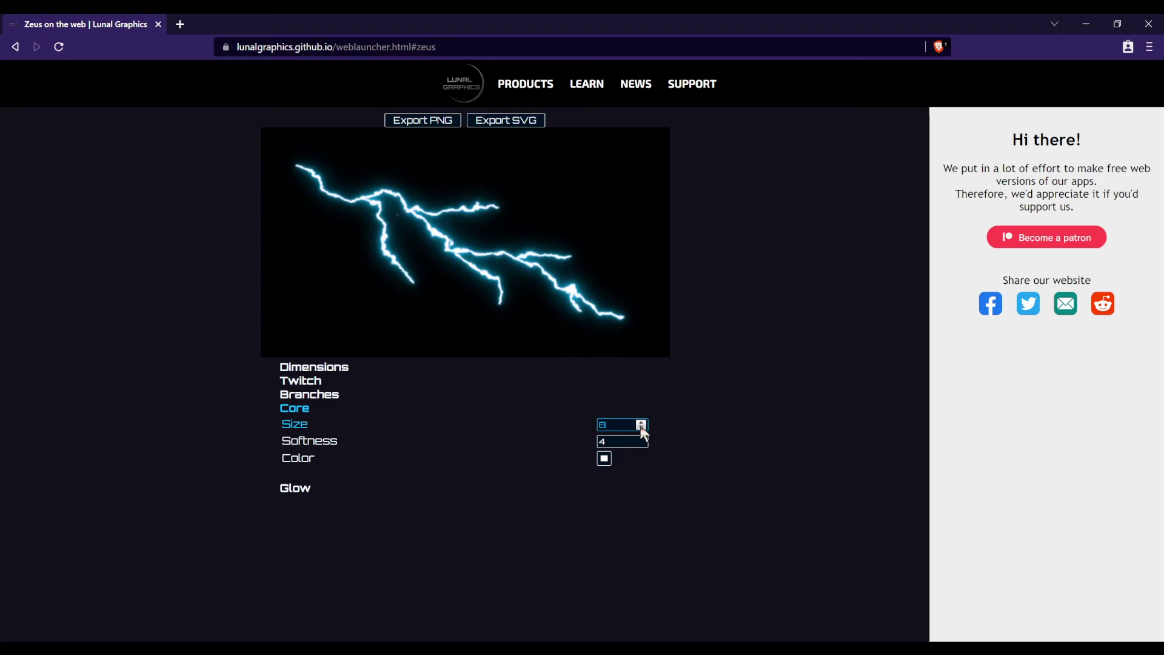
click(642, 429)
click(606, 349)
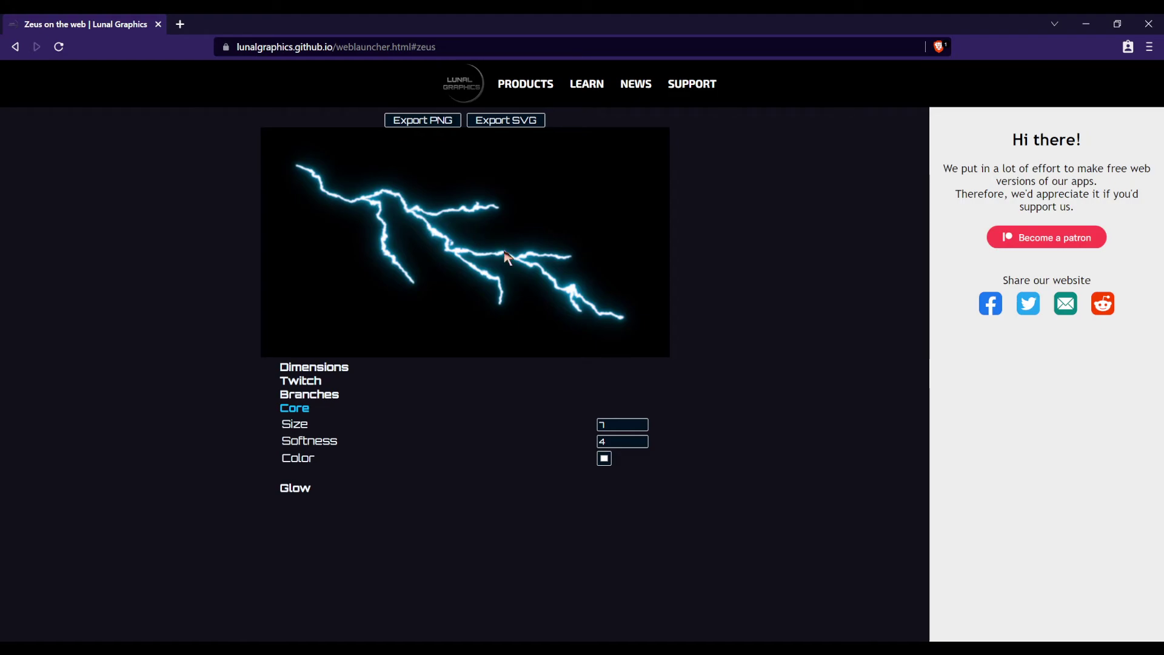
Step: Preview the core Softness at 1 and at increasing values up to 16
click(641, 444)
click(642, 444)
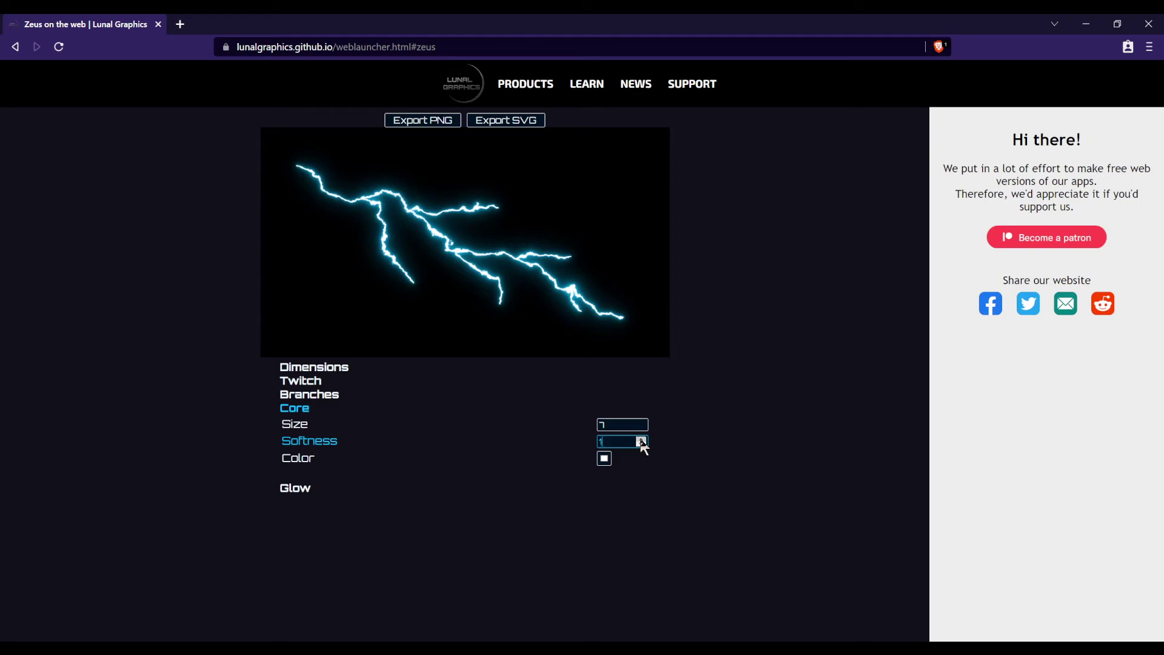
click(641, 439)
click(641, 440)
click(641, 439)
click(641, 439)
click(641, 439)
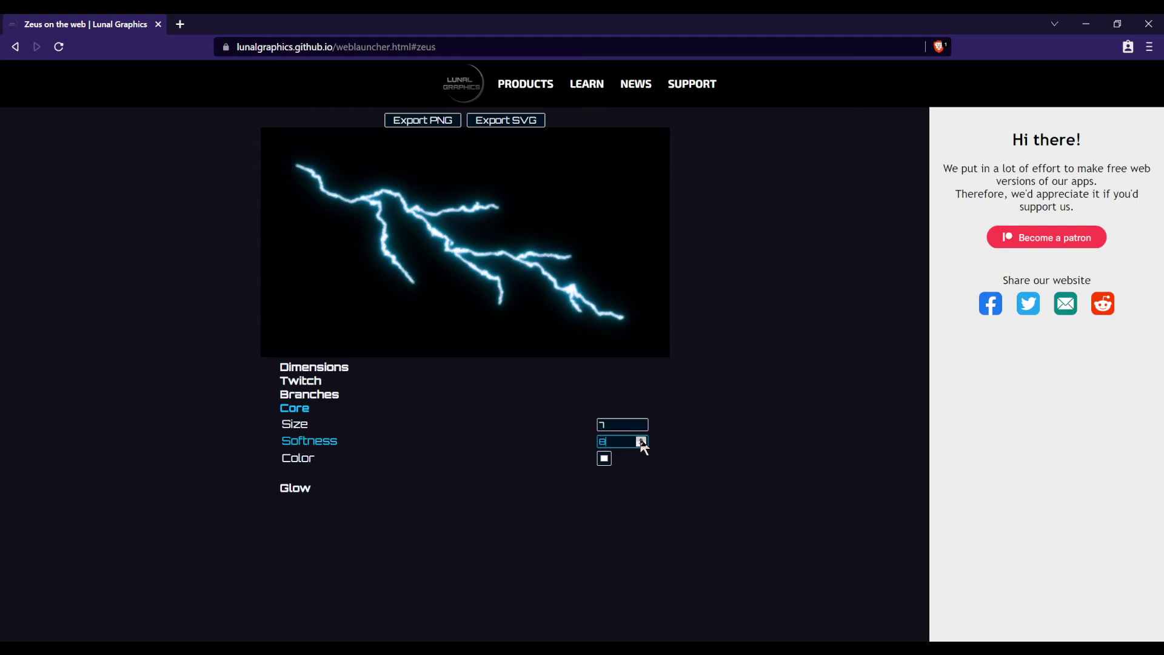
click(641, 439)
click(641, 439)
click(641, 439)
click(641, 439)
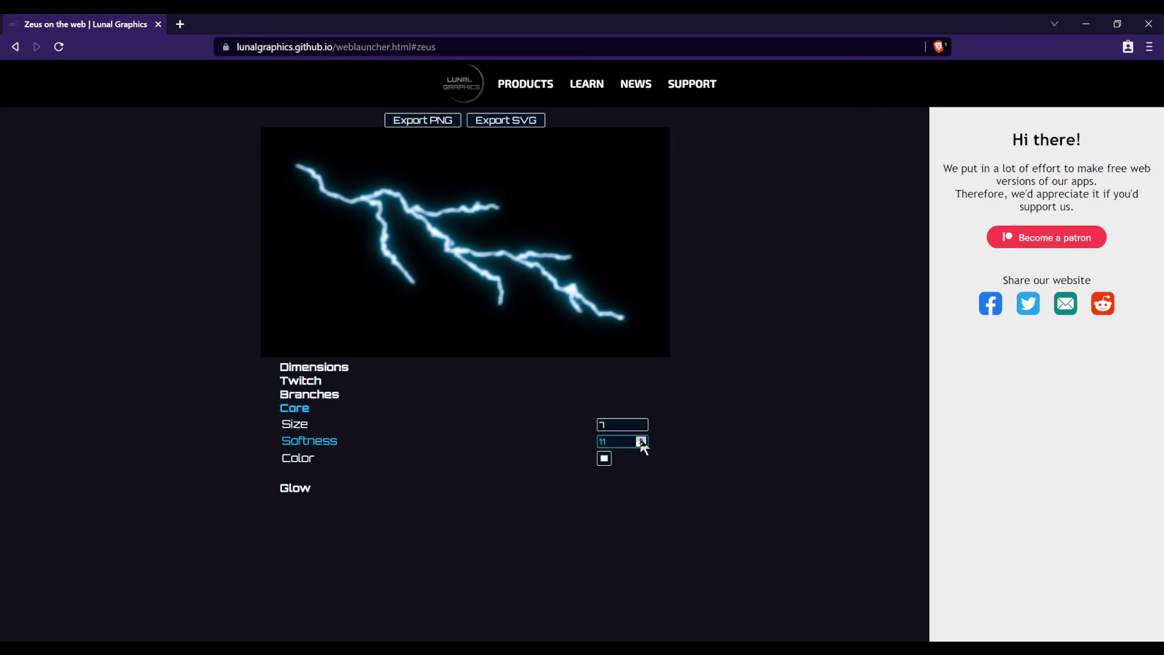
click(641, 439)
click(641, 439)
click(641, 439)
click(641, 439)
click(641, 440)
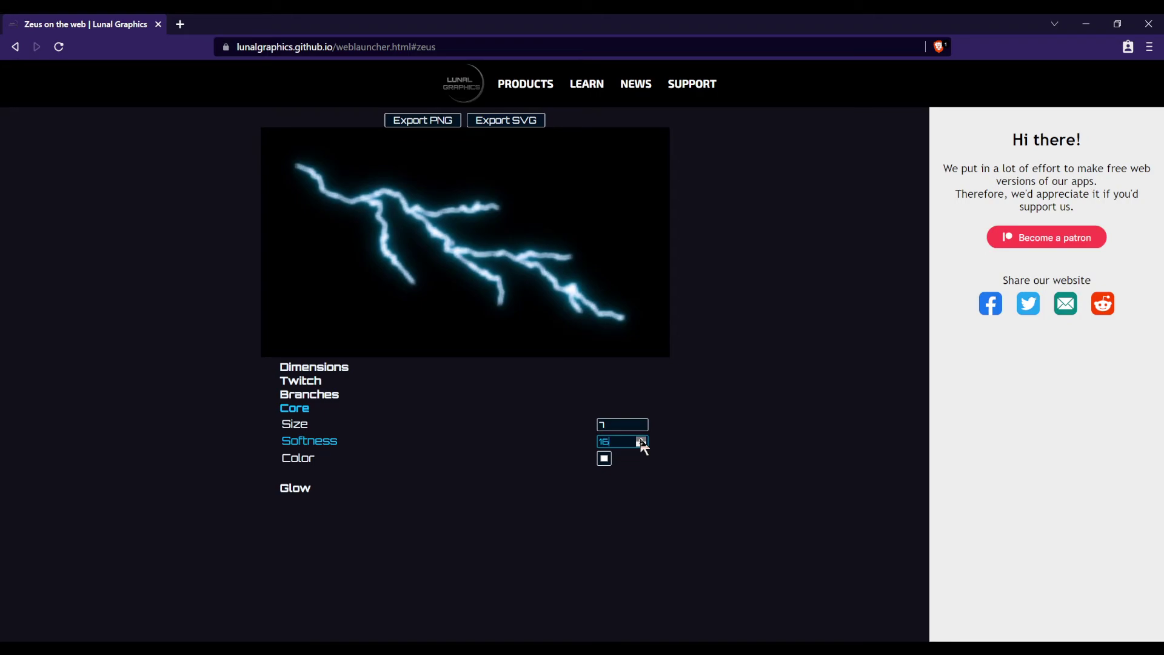
click(581, 305)
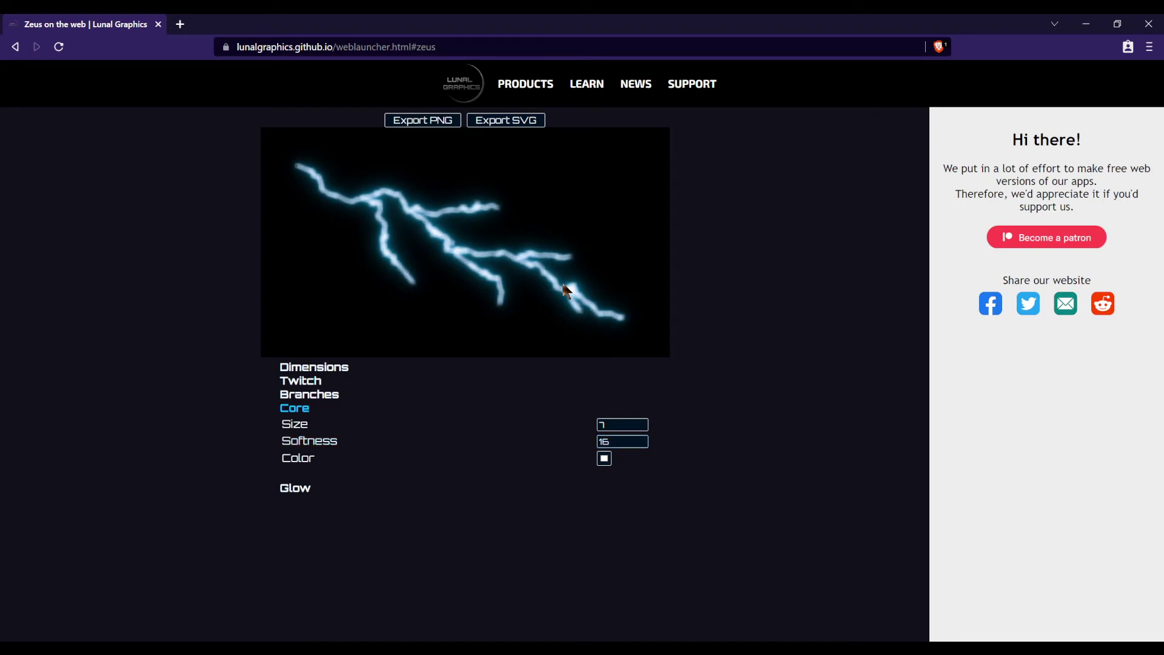
Step: Lower the core Softness to 5
click(642, 445)
click(642, 445)
click(642, 446)
click(642, 445)
click(642, 445)
click(642, 445)
click(641, 446)
click(641, 445)
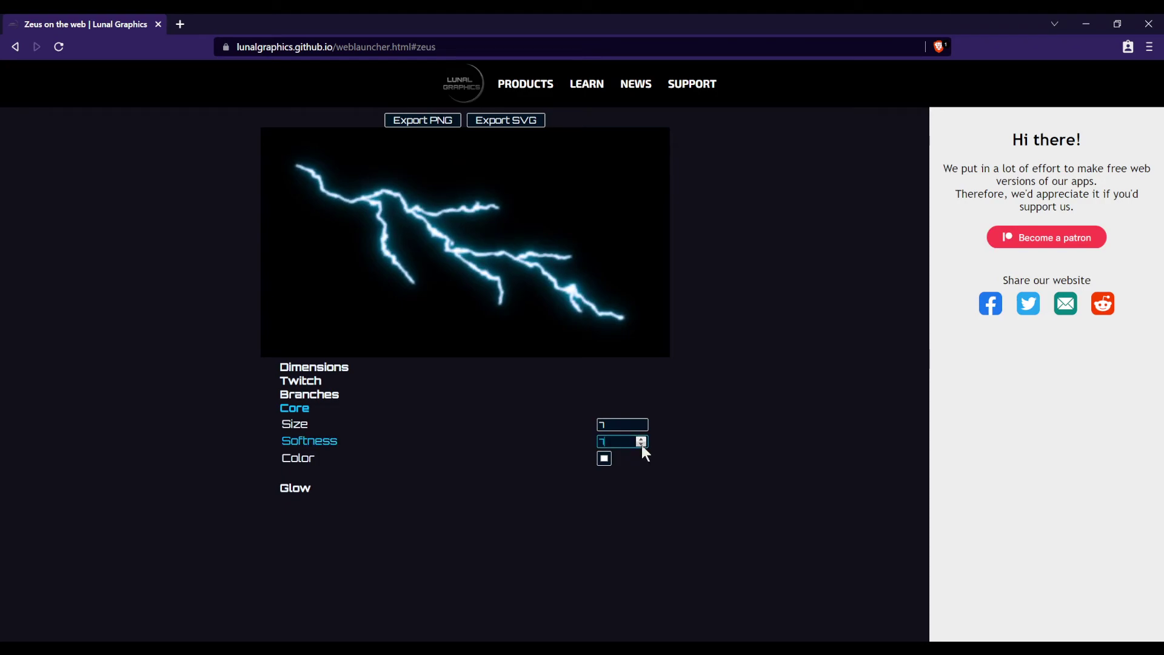
click(641, 445)
click(642, 445)
click(645, 545)
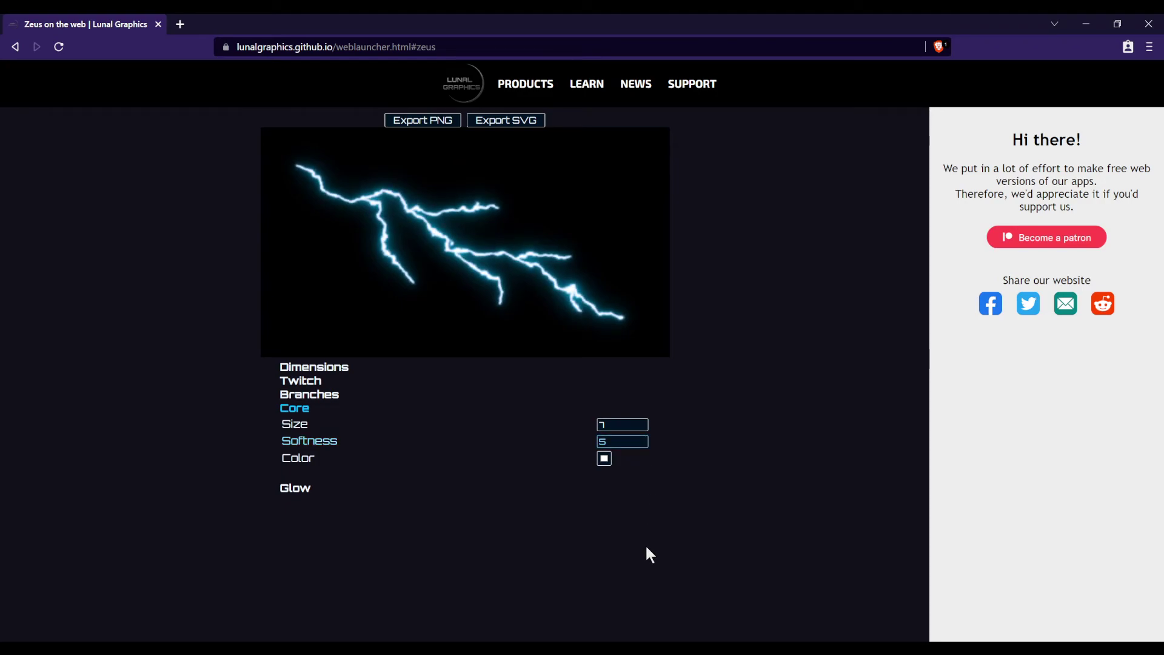
Step: Open the core color selection and examine the bolt's core up close in the preview
click(607, 461)
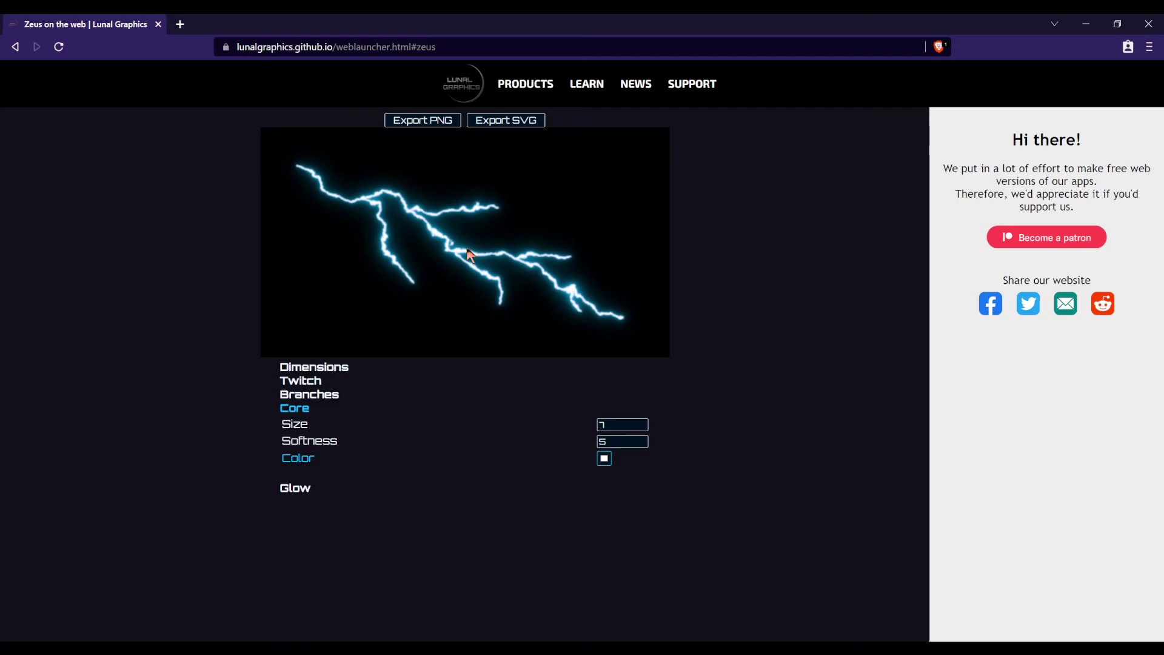
scroll(469, 255, up, 3)
scroll(468, 251, up, 1)
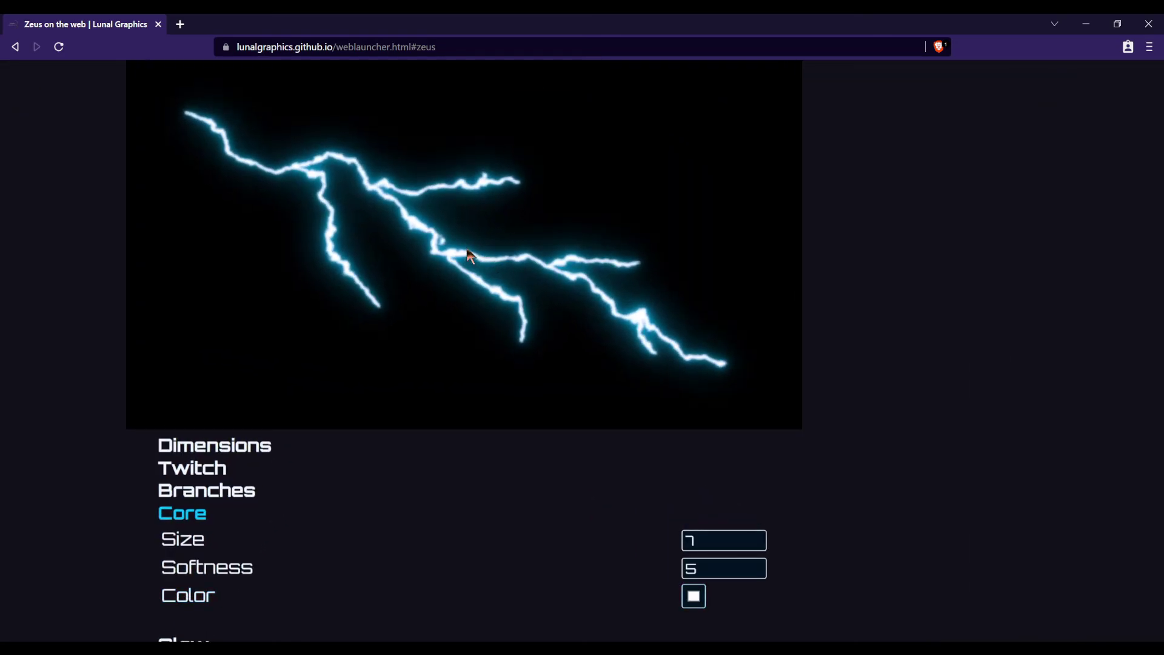
scroll(459, 252, down, 2)
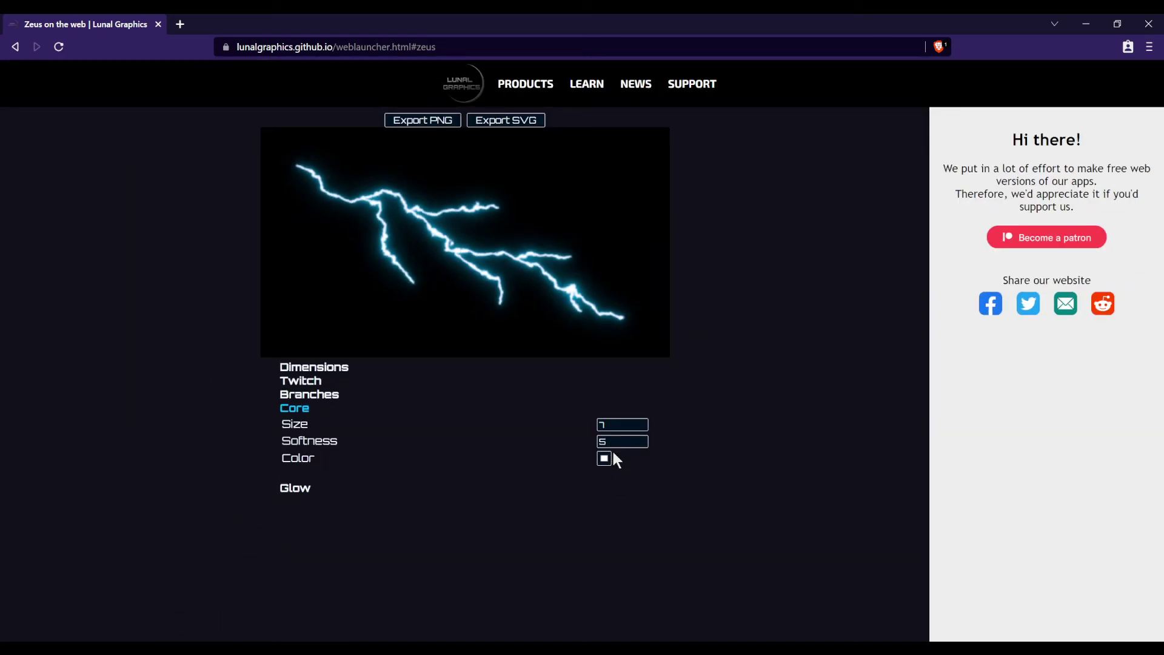
click(606, 460)
Step: Show the Glow settings instead of Core, try a glow Radius of 1, and finish with it set to 16
click(305, 410)
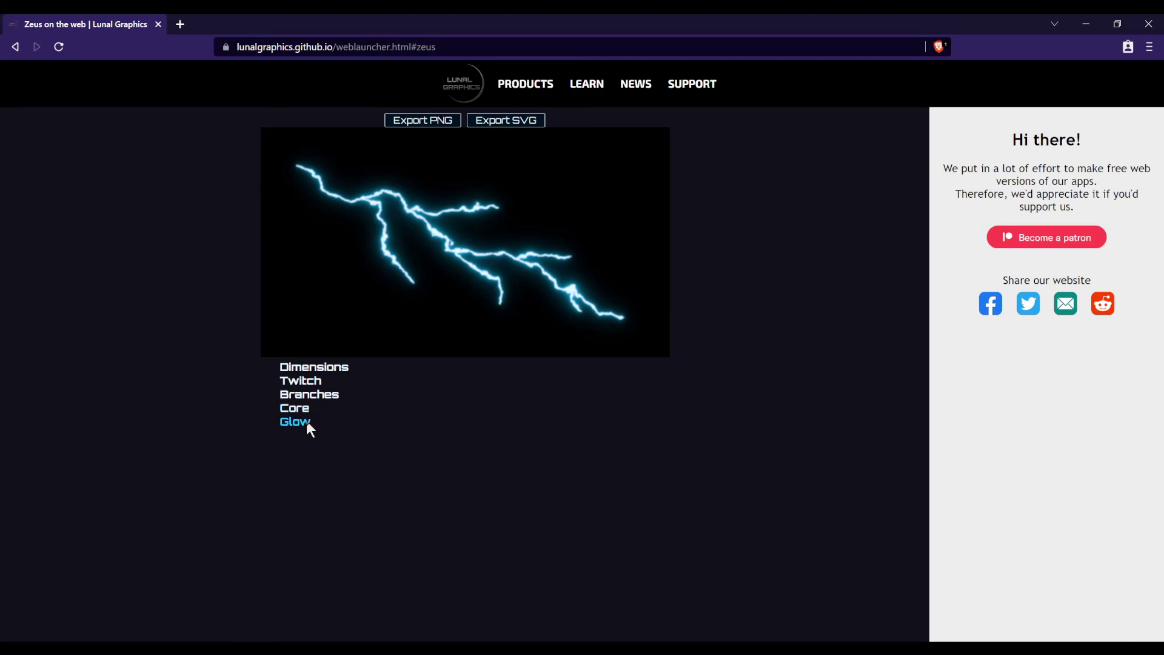
click(307, 422)
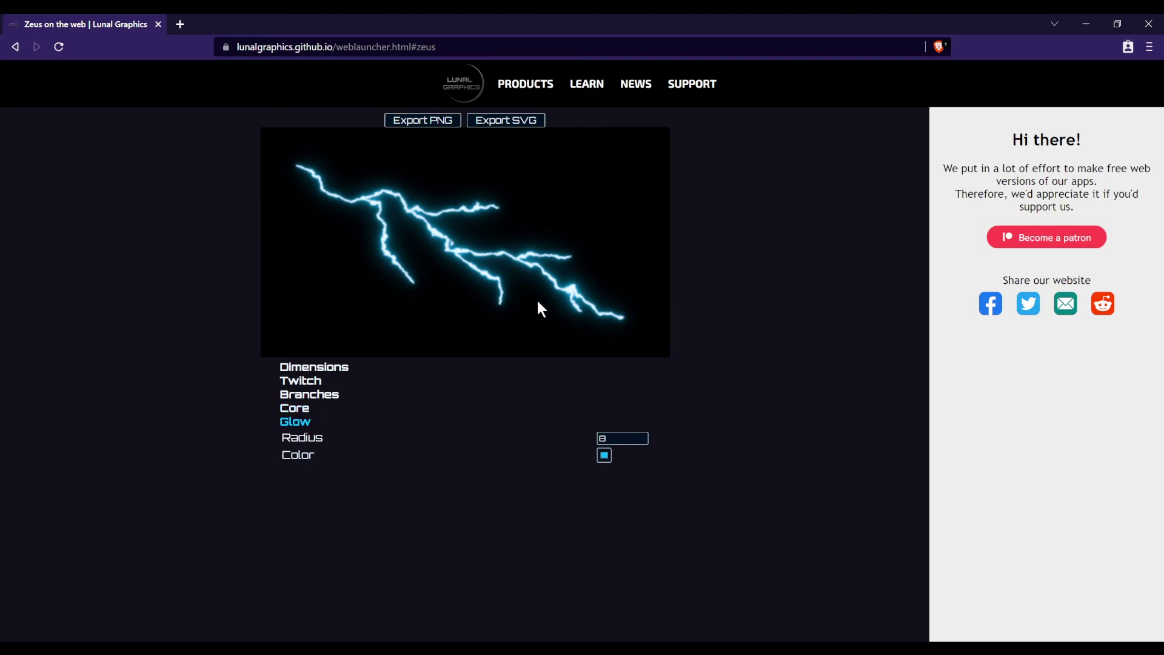
click(643, 436)
click(644, 436)
click(644, 437)
click(644, 436)
click(642, 441)
click(641, 441)
click(642, 440)
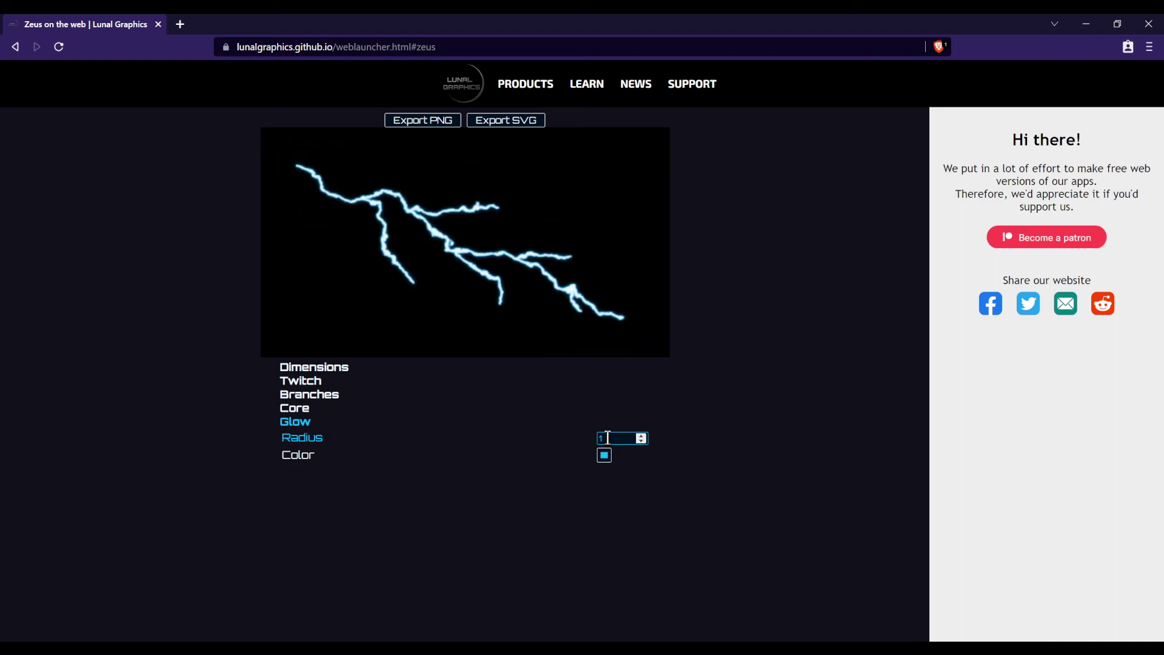
text(5)
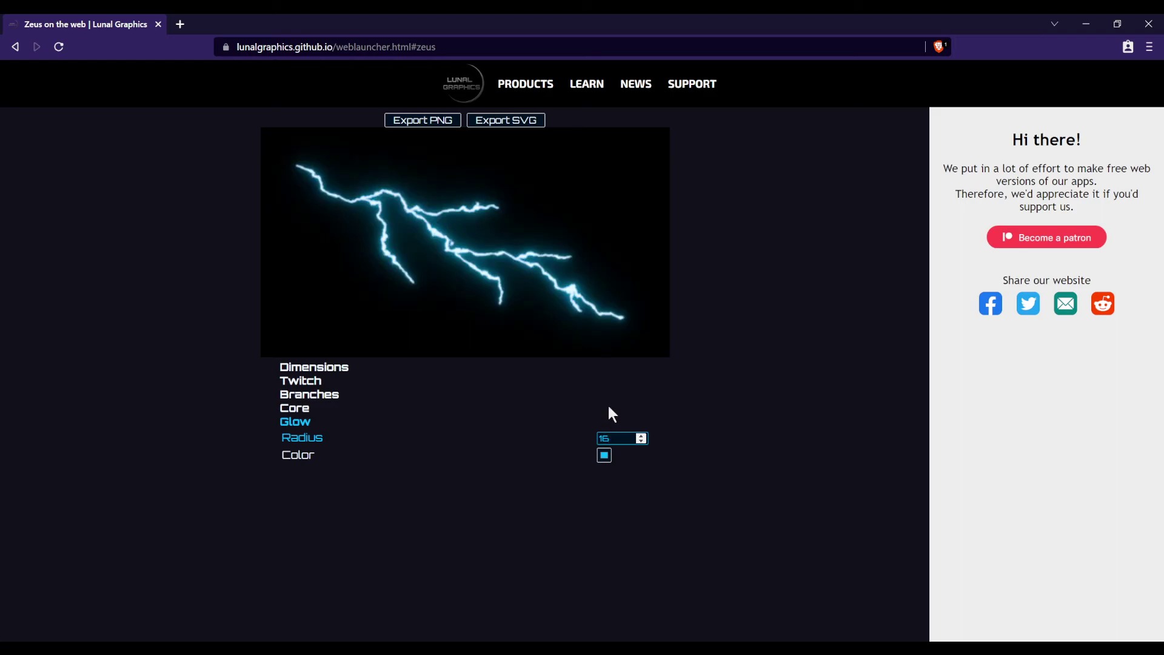
click(611, 406)
Step: Change the glow color to orange and the core color to pale yellow
click(605, 456)
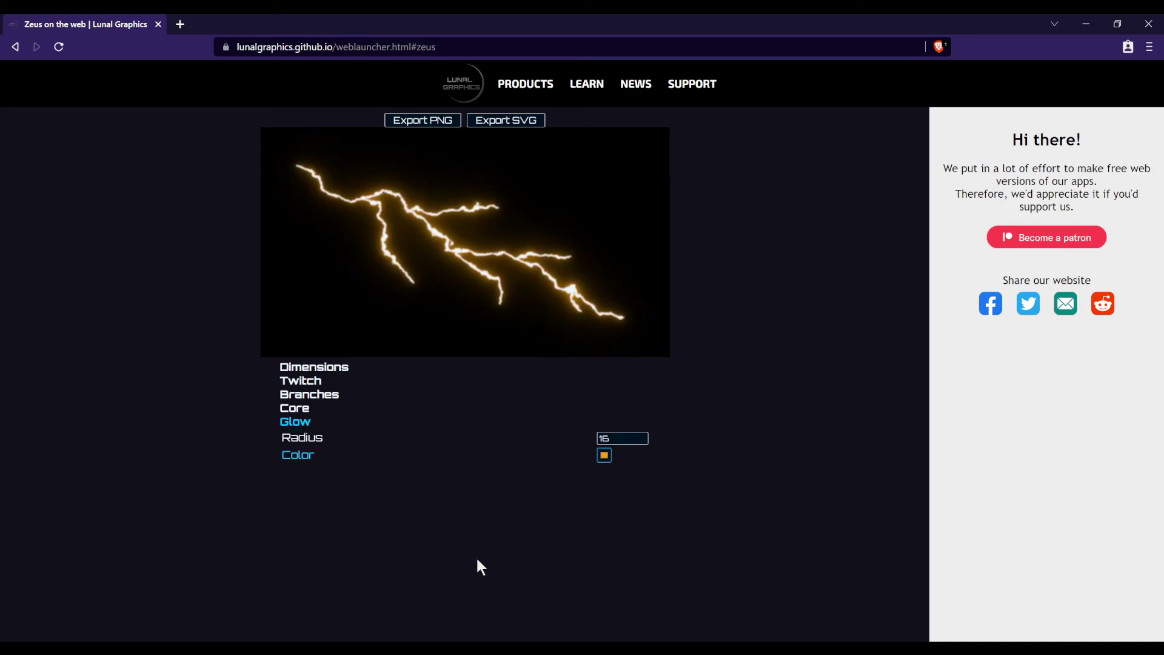
click(295, 408)
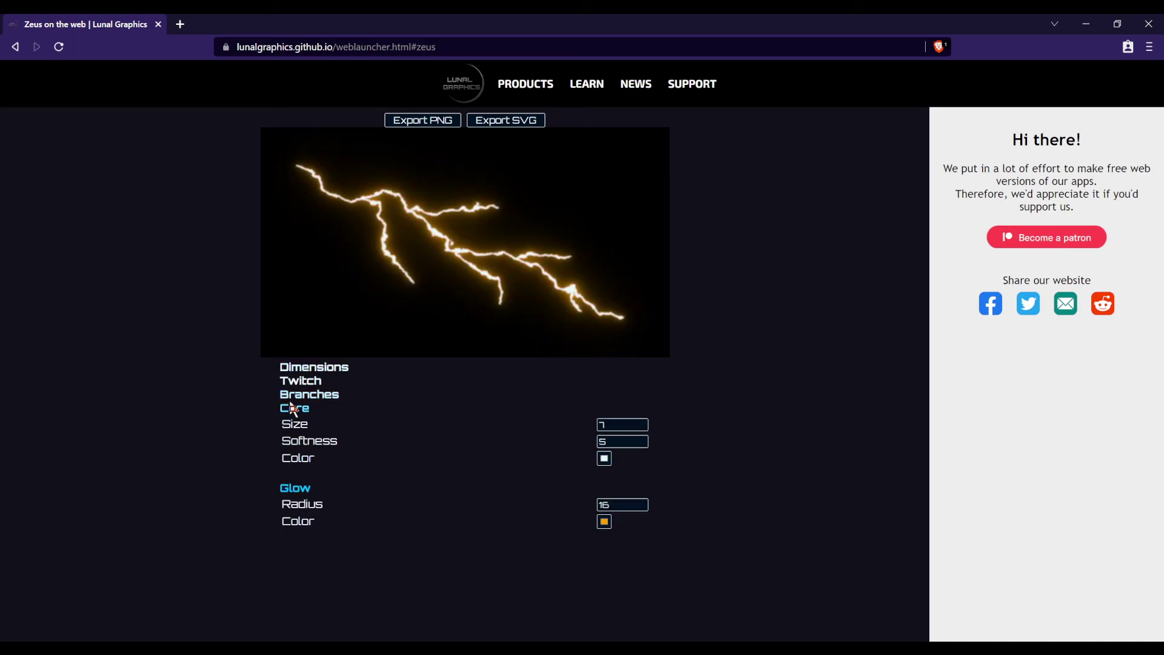
click(604, 459)
click(745, 385)
Step: Collapse the Glow and Core settings and review the Branches and Twitch settings, closing each one again
click(296, 488)
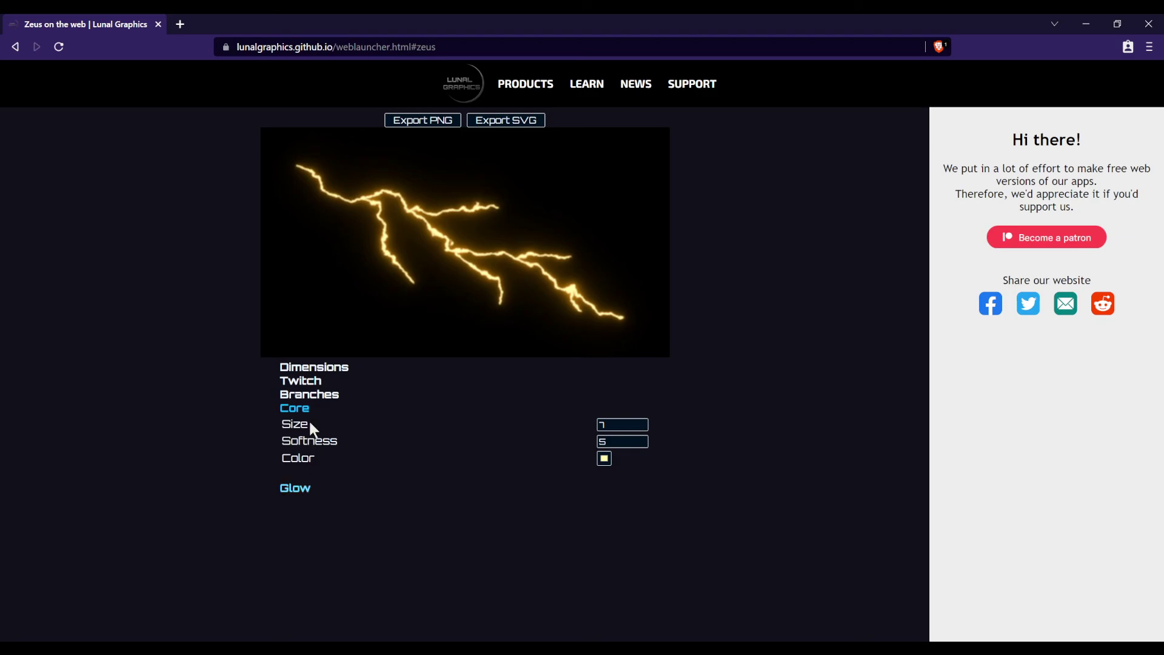
click(303, 407)
click(308, 395)
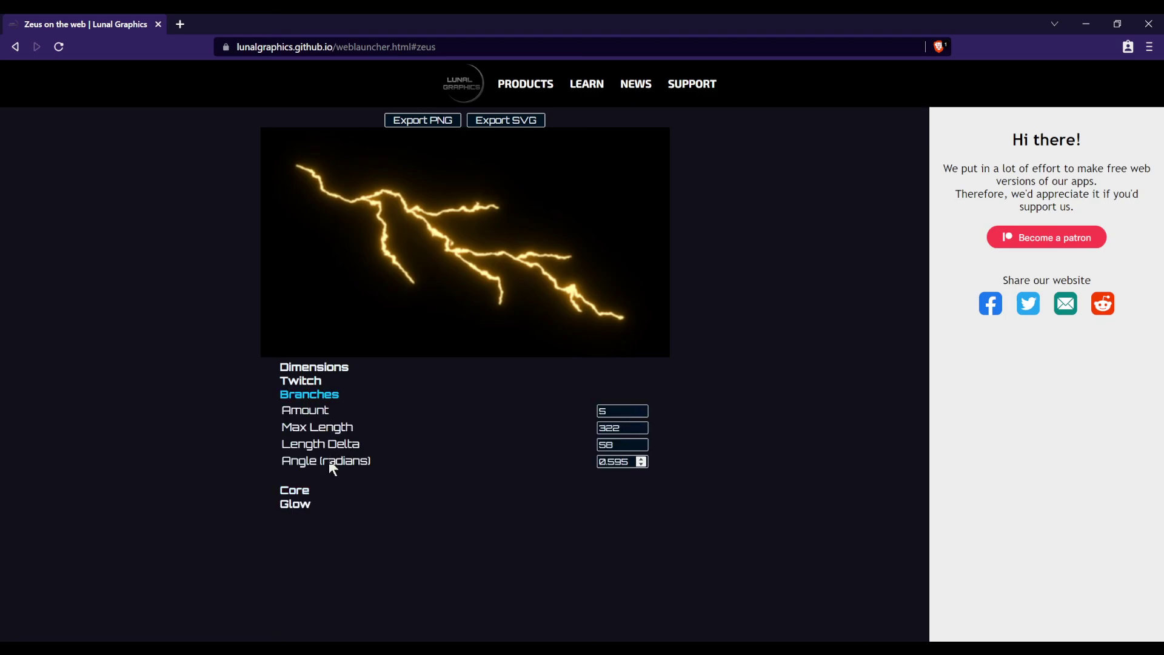
click(323, 394)
click(320, 380)
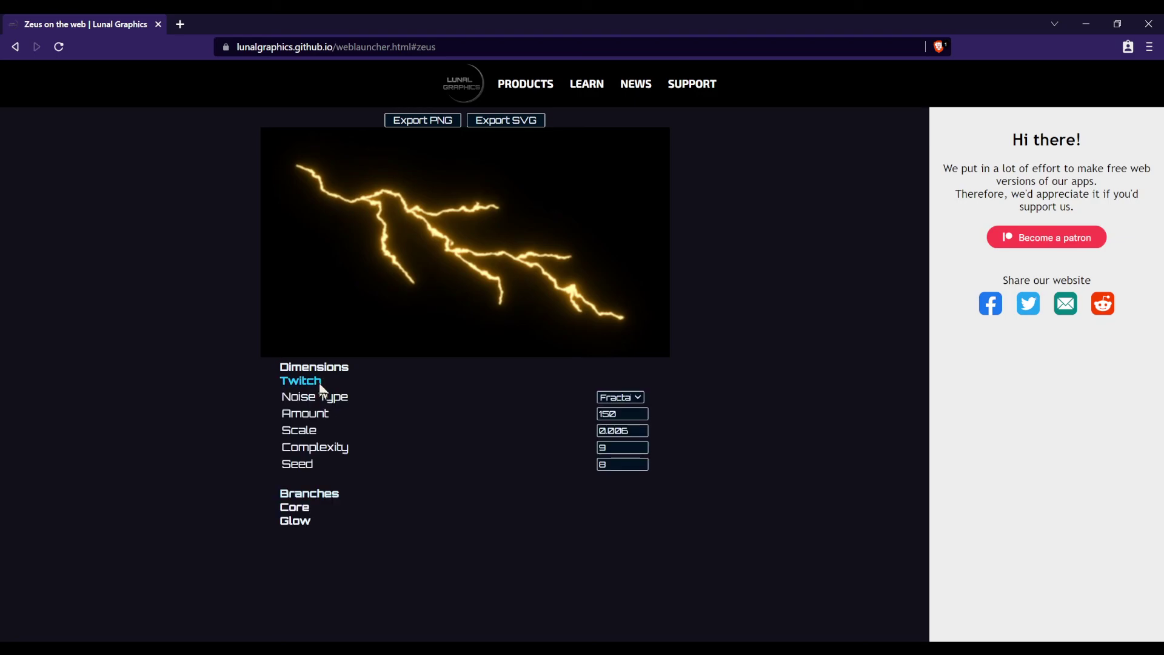
click(307, 431)
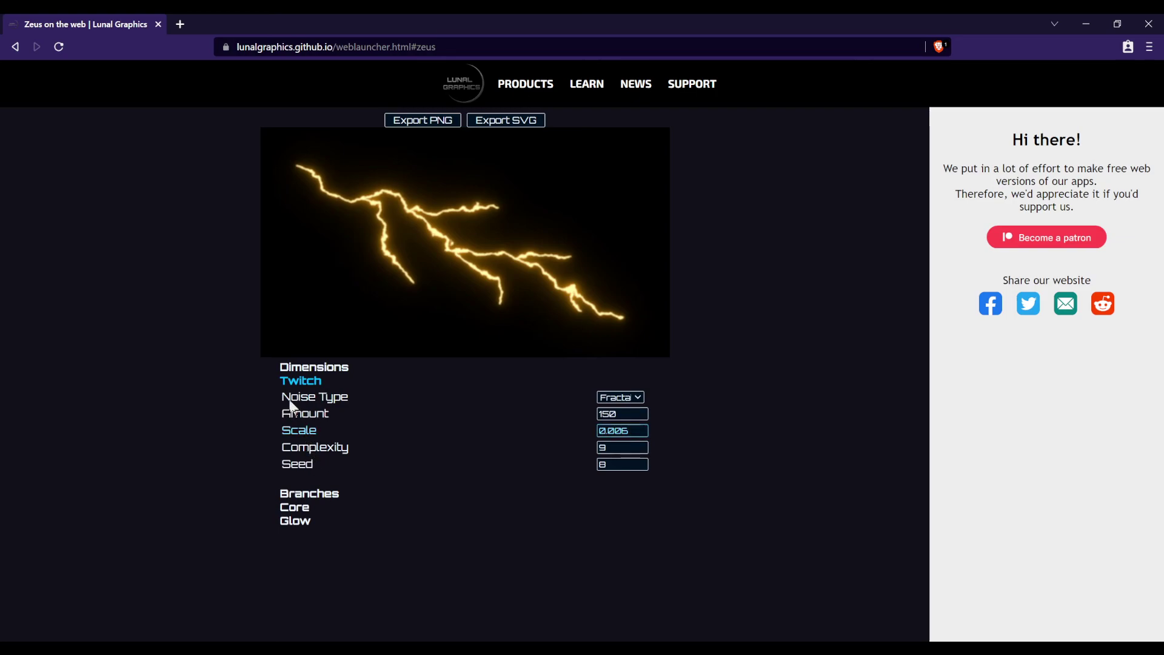
click(326, 379)
Step: Show the Dimensions settings and set the Indent to 150
click(327, 368)
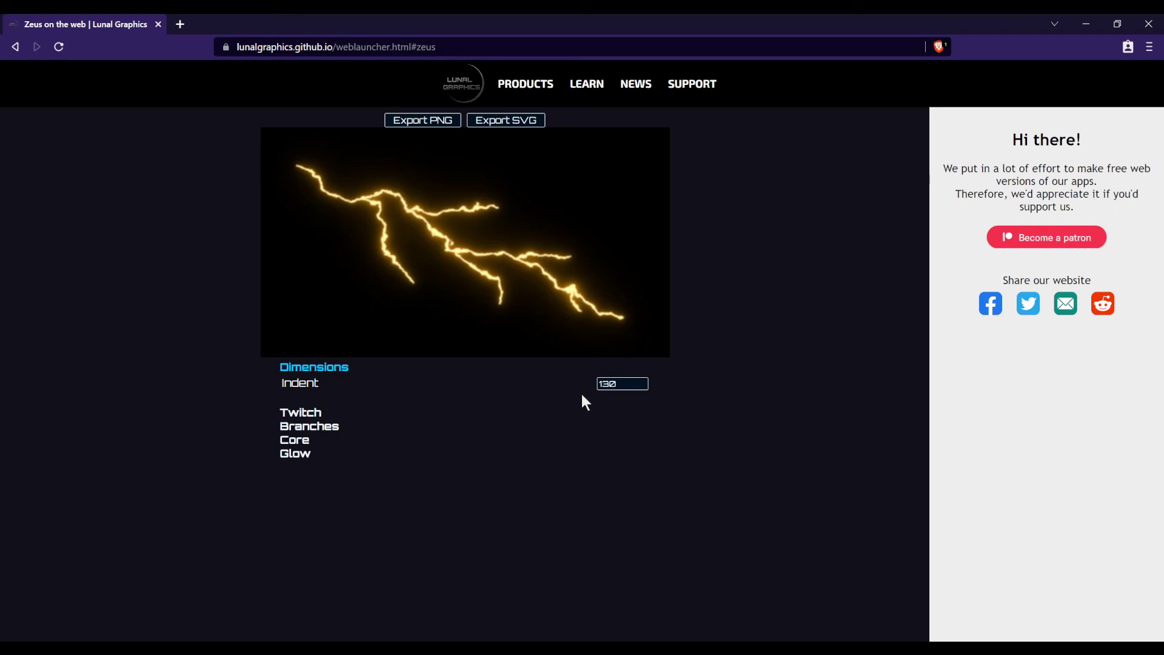
click(609, 384)
key(BackSpace)
text(5)
click(705, 465)
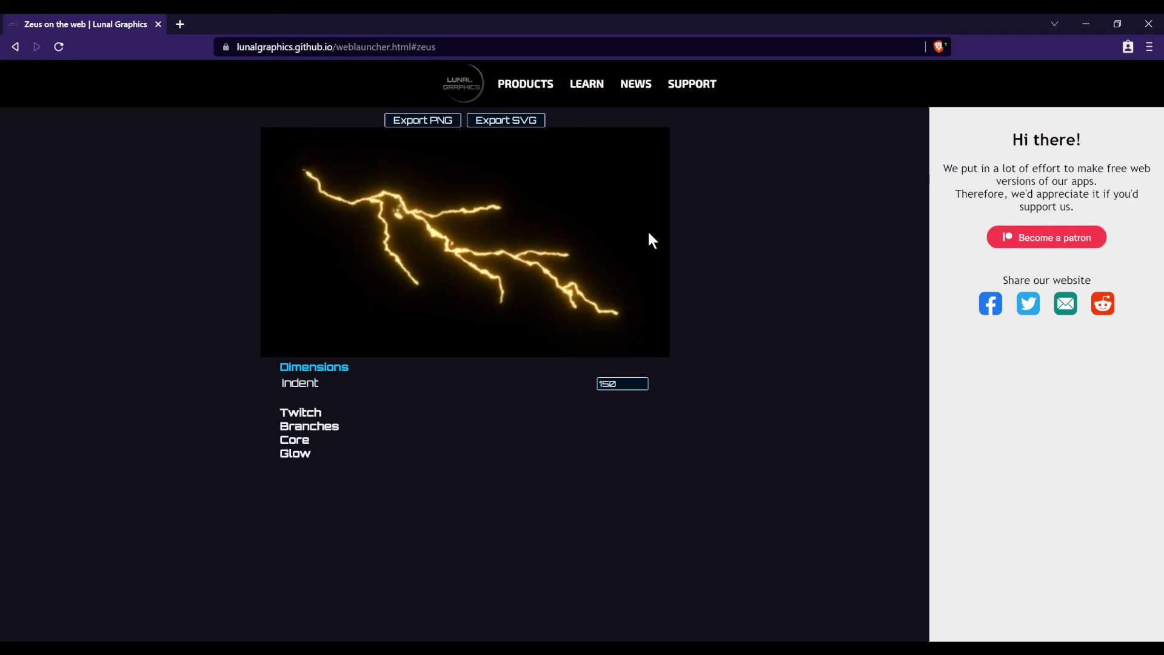